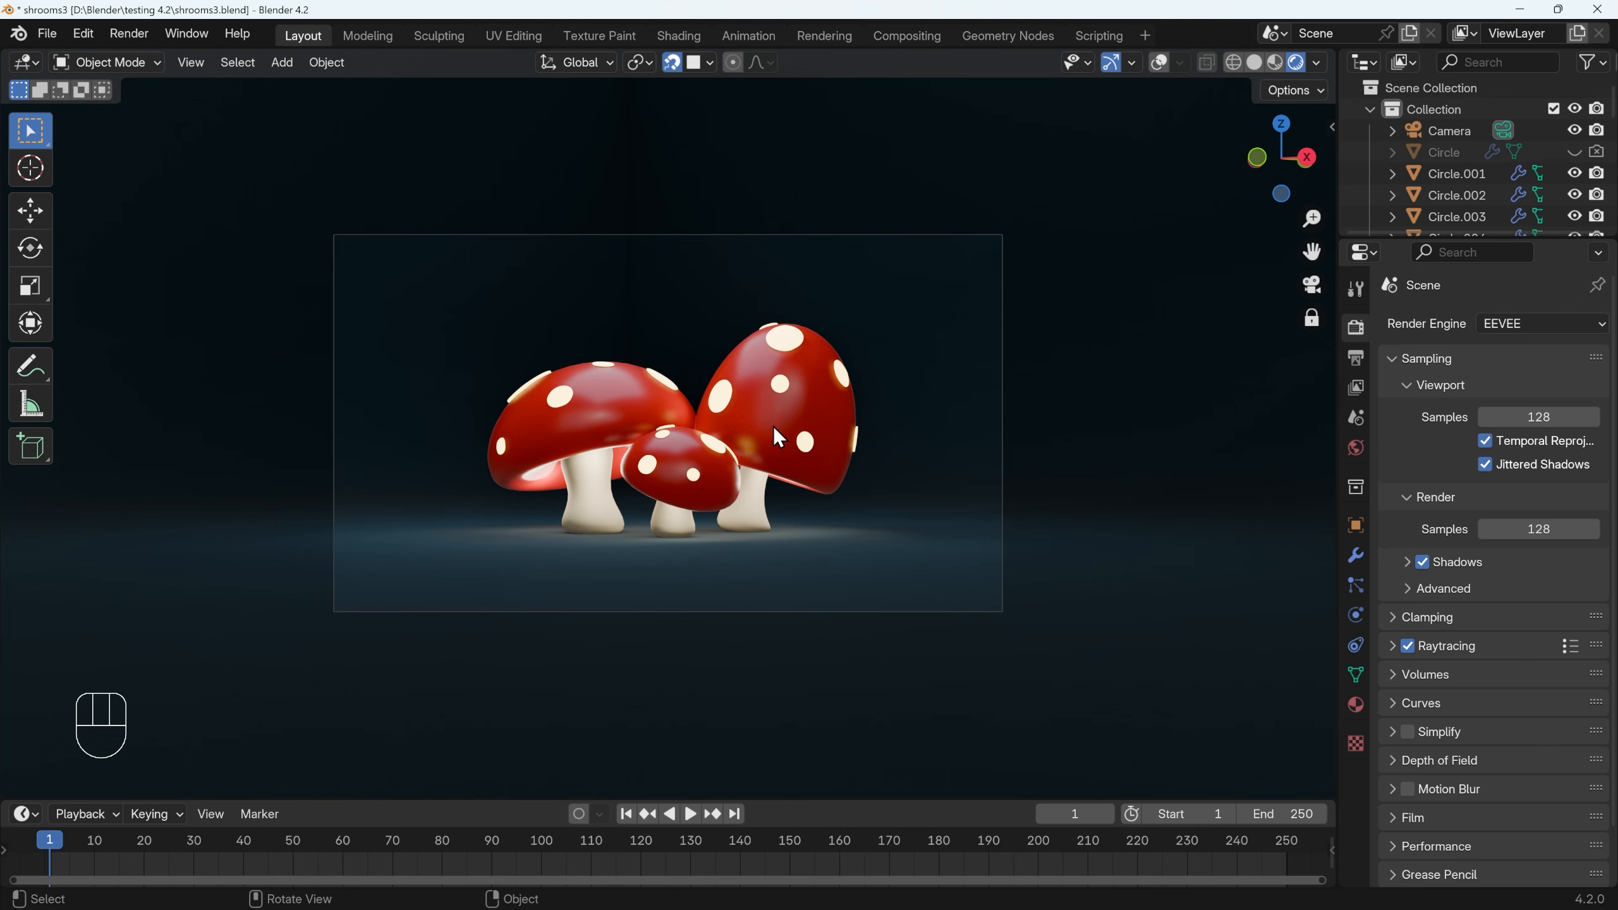
Step: Switch the render engine to Cycles to compare the glow, and return it to EEVEE
left_click(1535, 326)
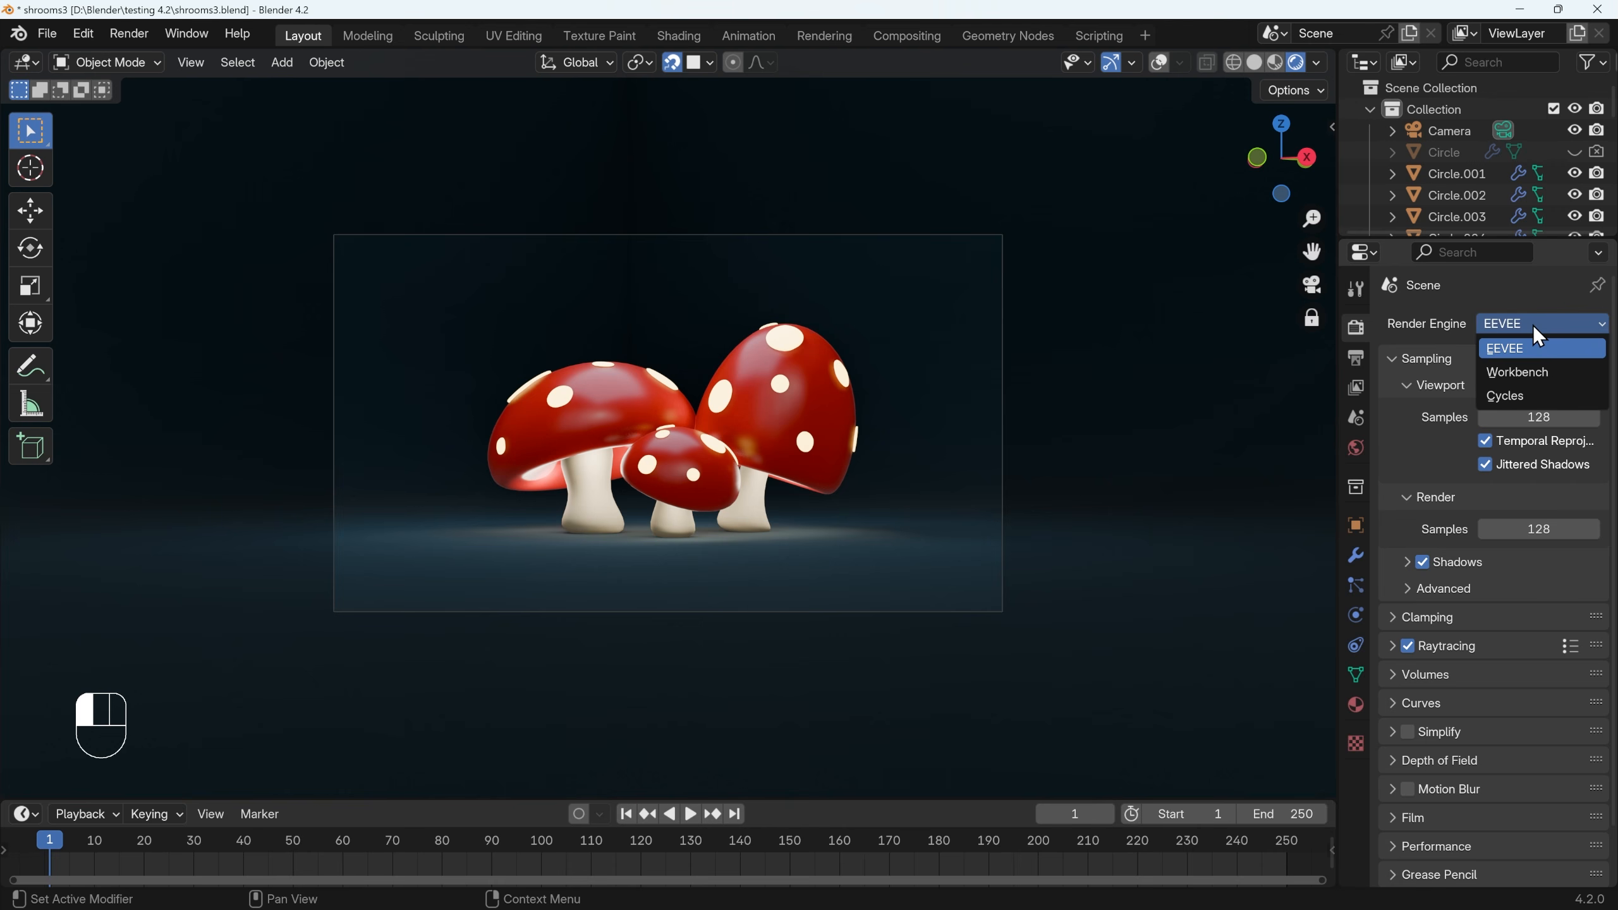
left_click(1535, 398)
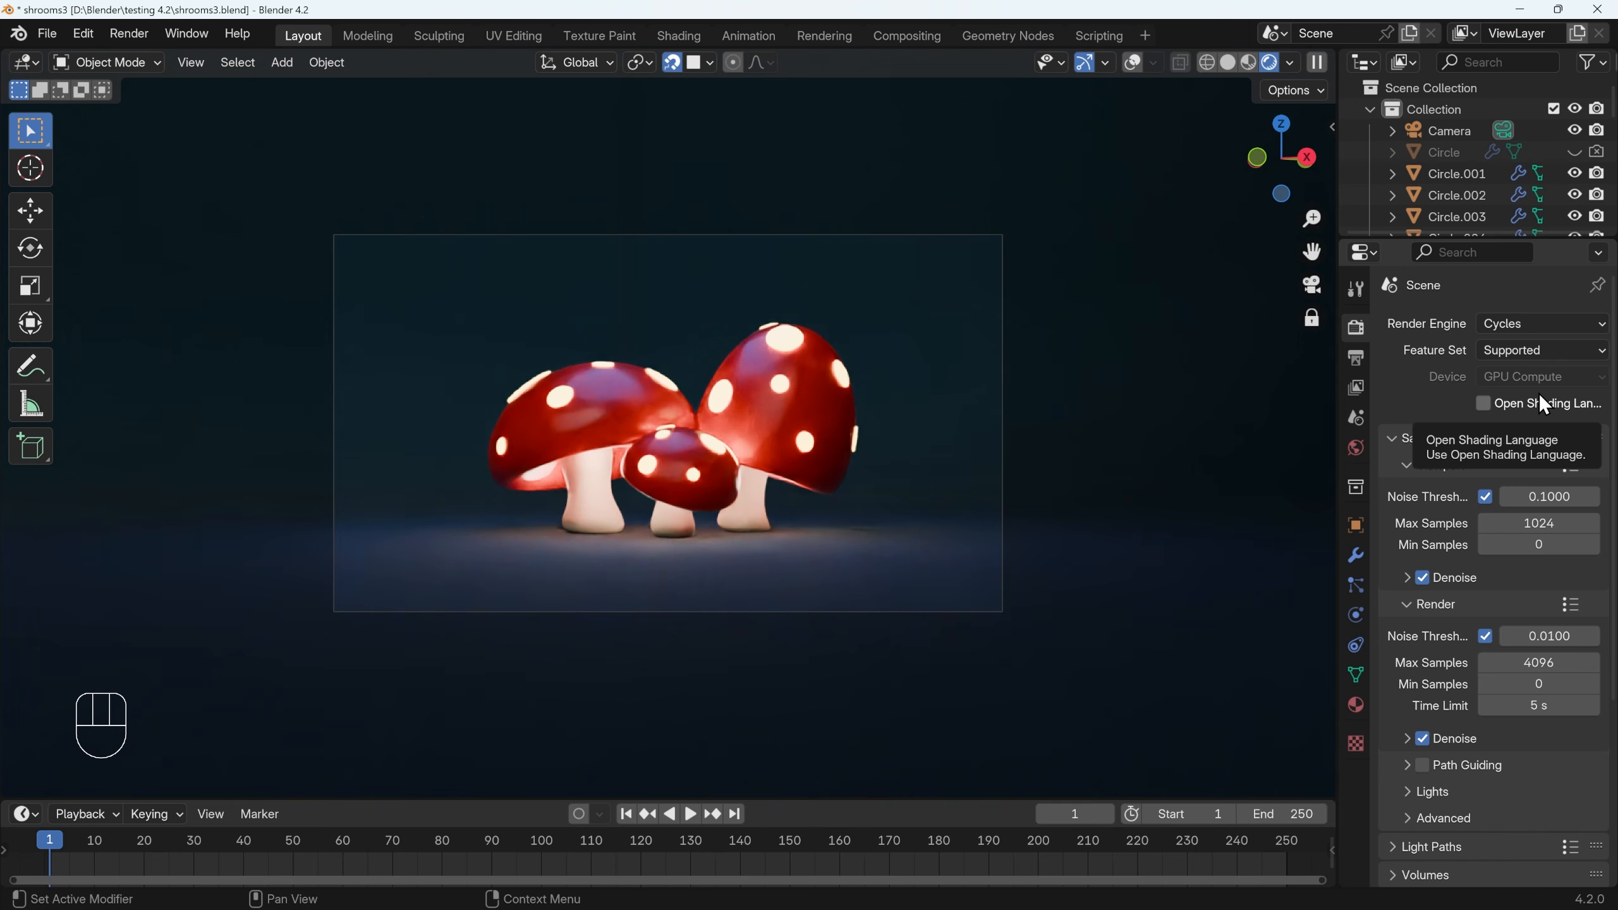
left_click(1534, 328)
left_click(1526, 353)
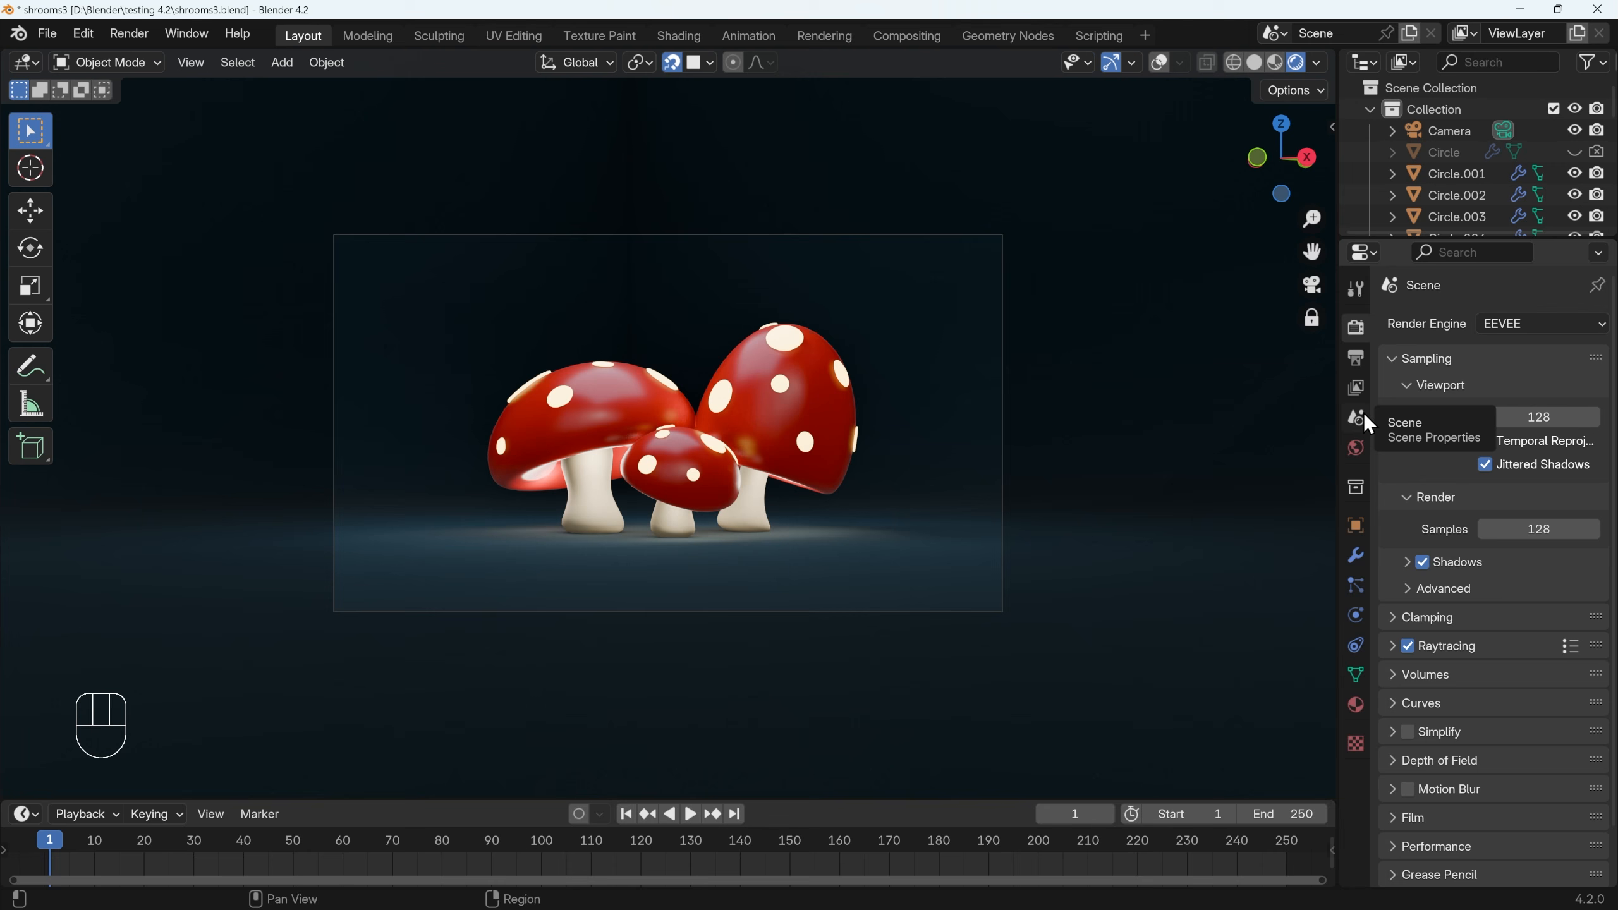
scroll(1460, 465, "down", 2)
scroll(1476, 562, "up", 2)
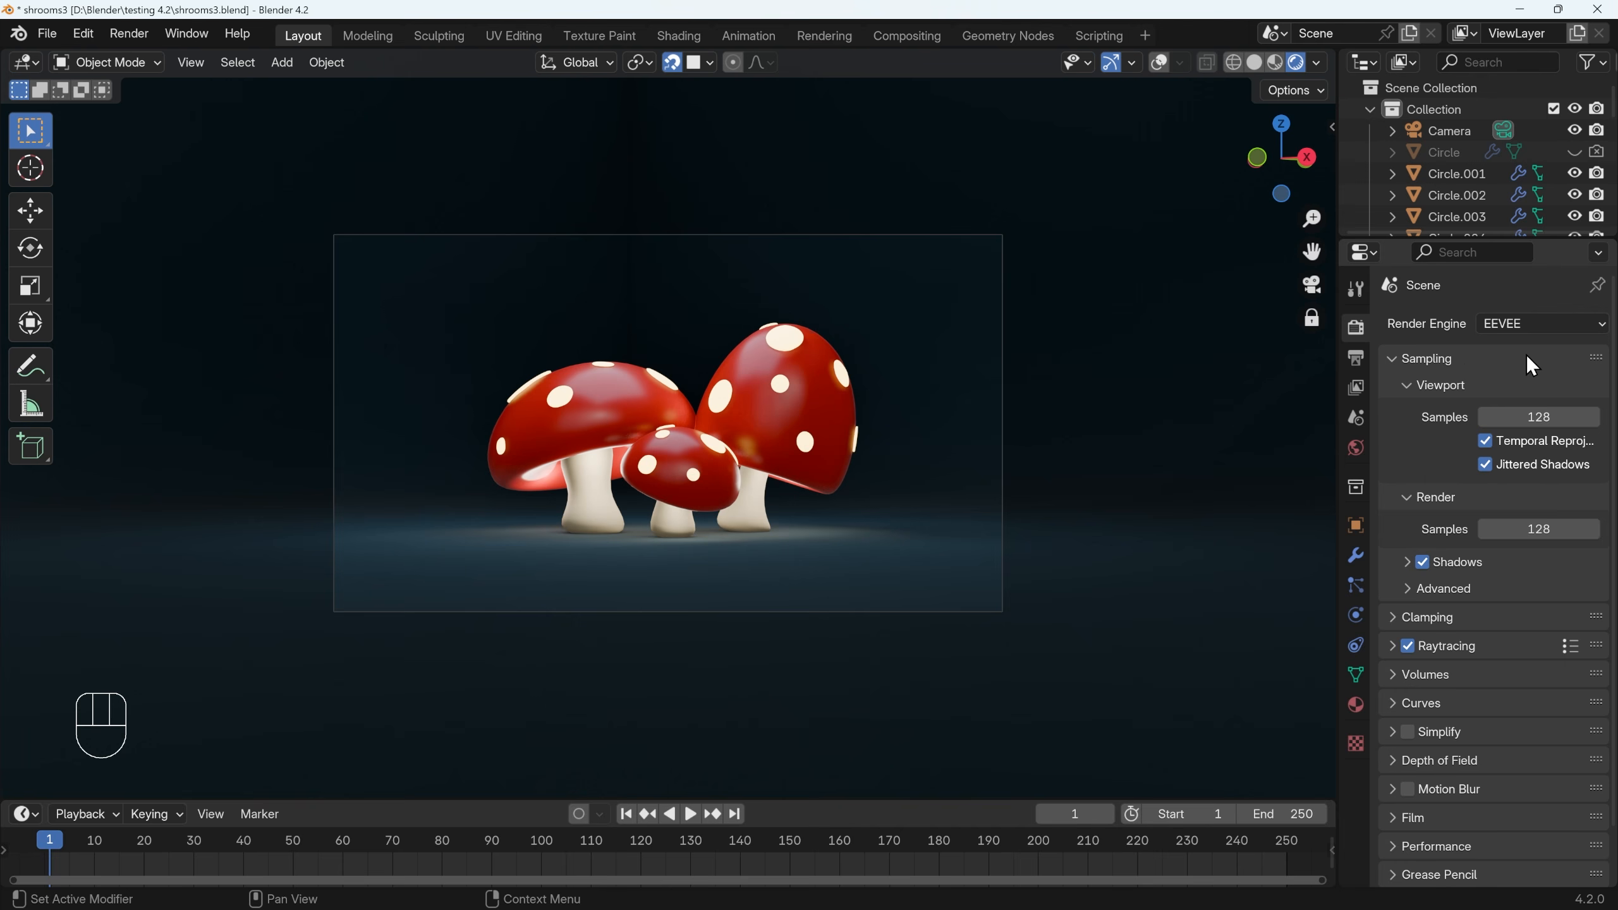
Step: Examine the emission colour and strength of the spot material on the tall mushroom in the Shading workspace
left_click(675, 39)
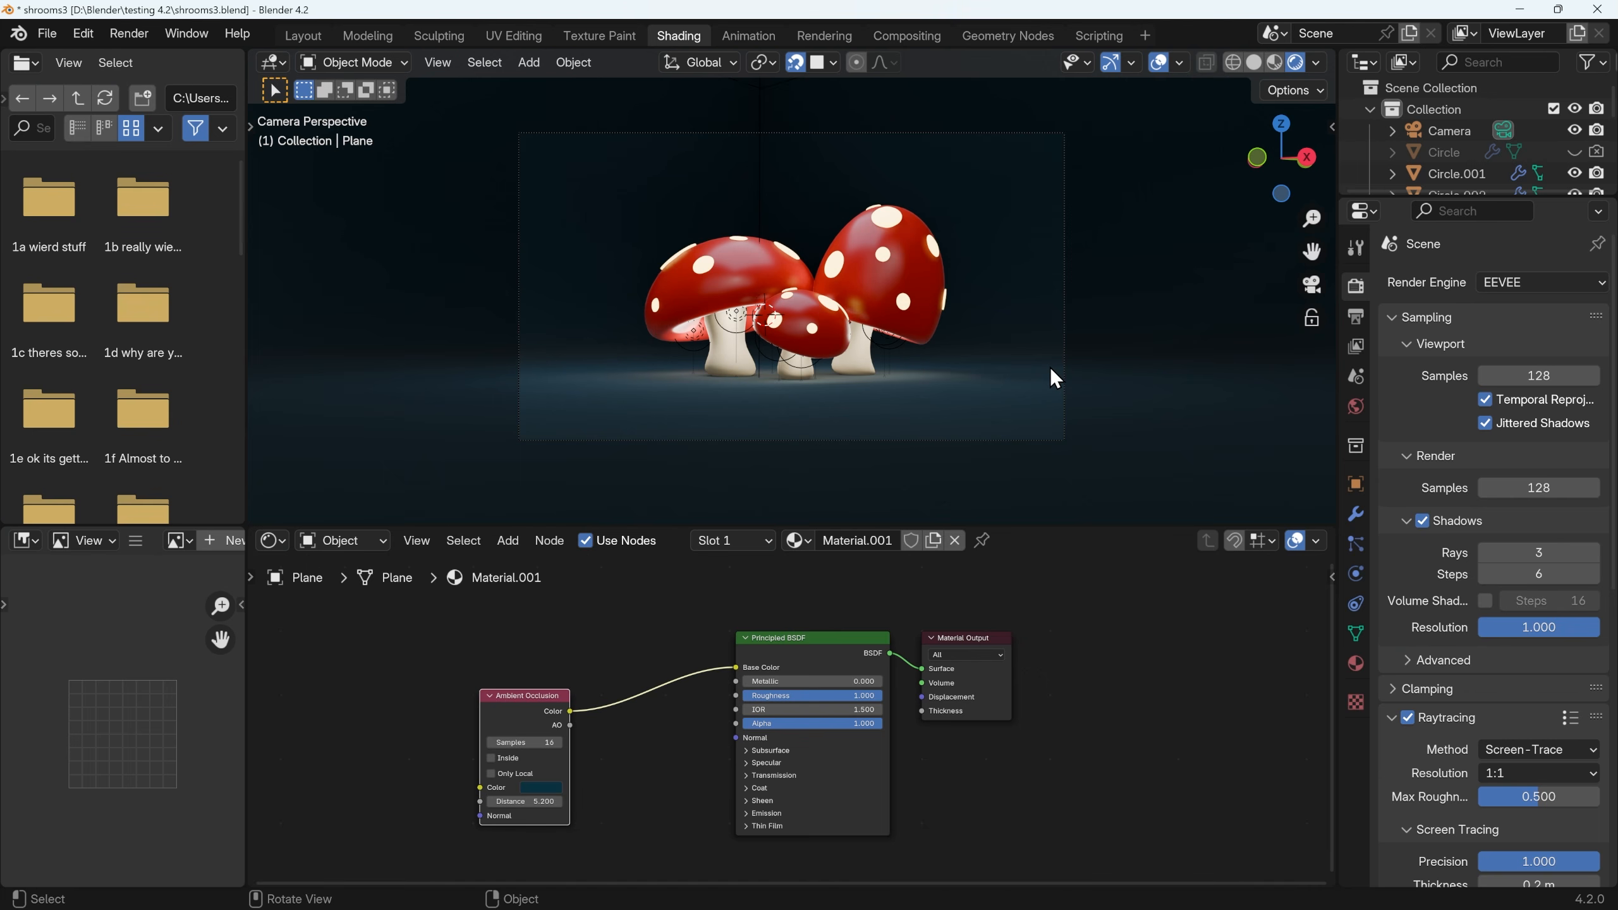
left_click(937, 251)
scroll(874, 769, "up", 3)
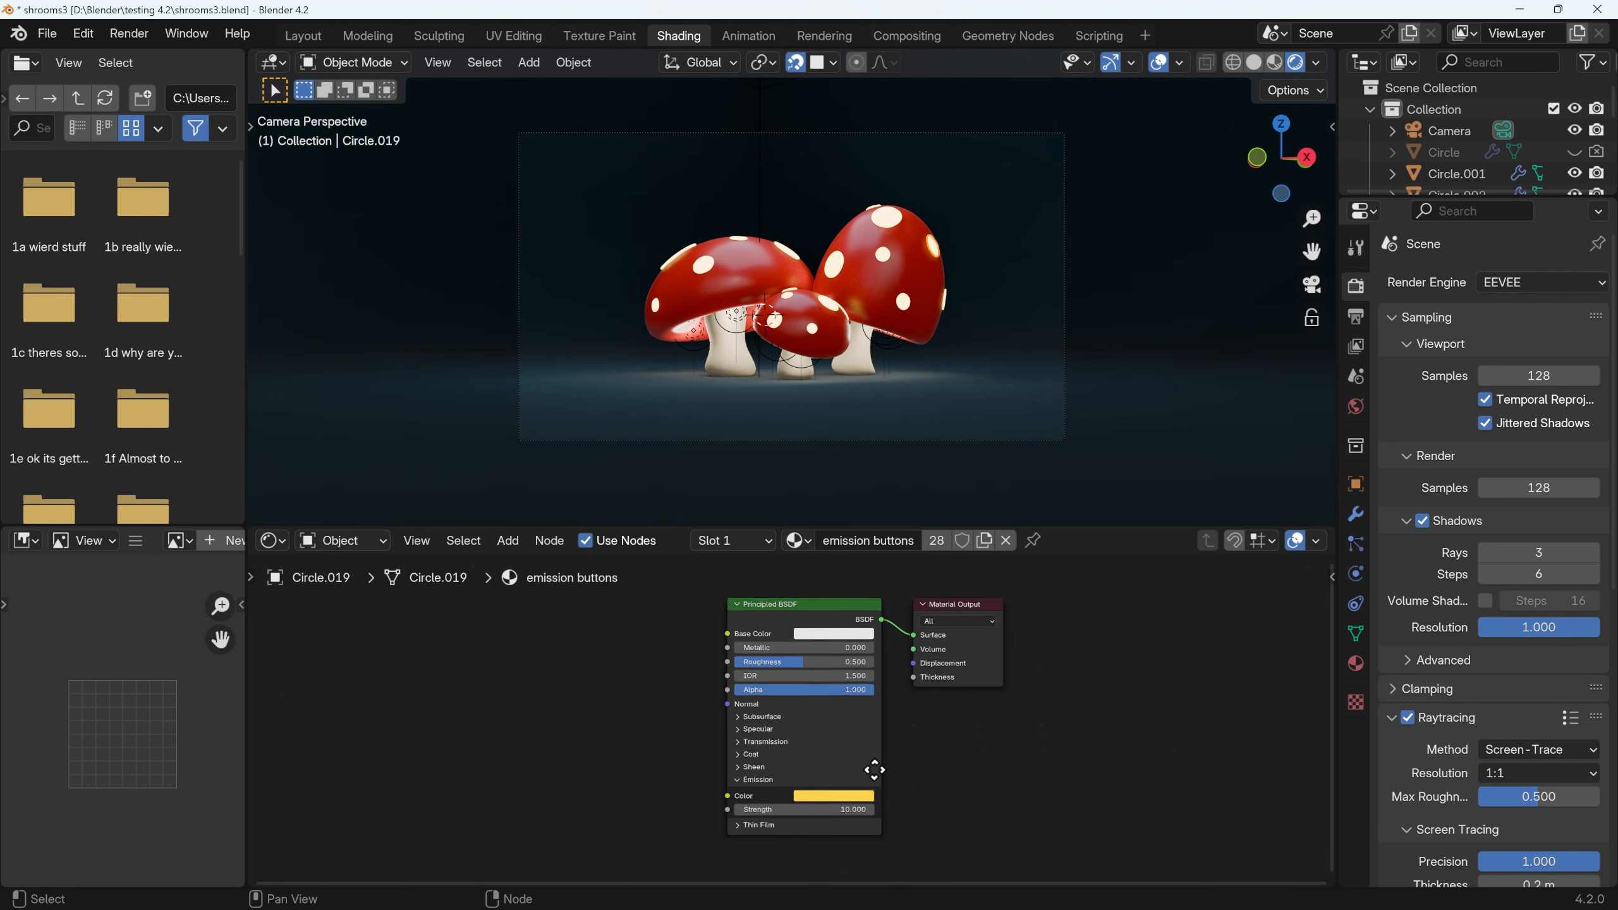
scroll(879, 746, "up", 3)
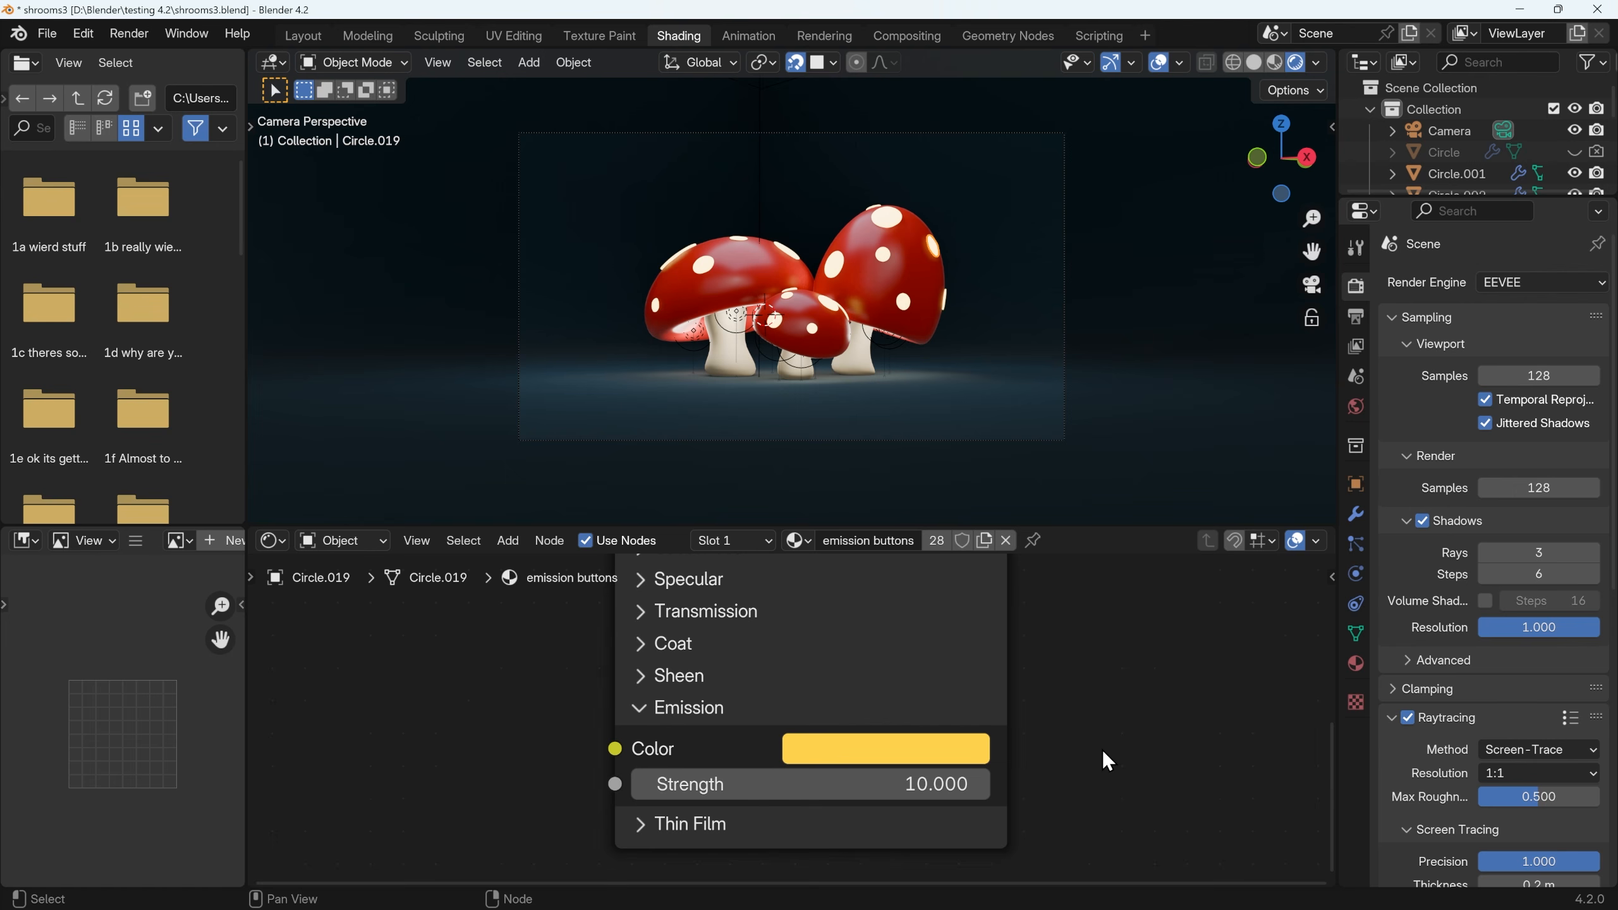
Step: Enable Use Nodes in the Compositing workspace and frame the whole node tree
left_click(915, 41)
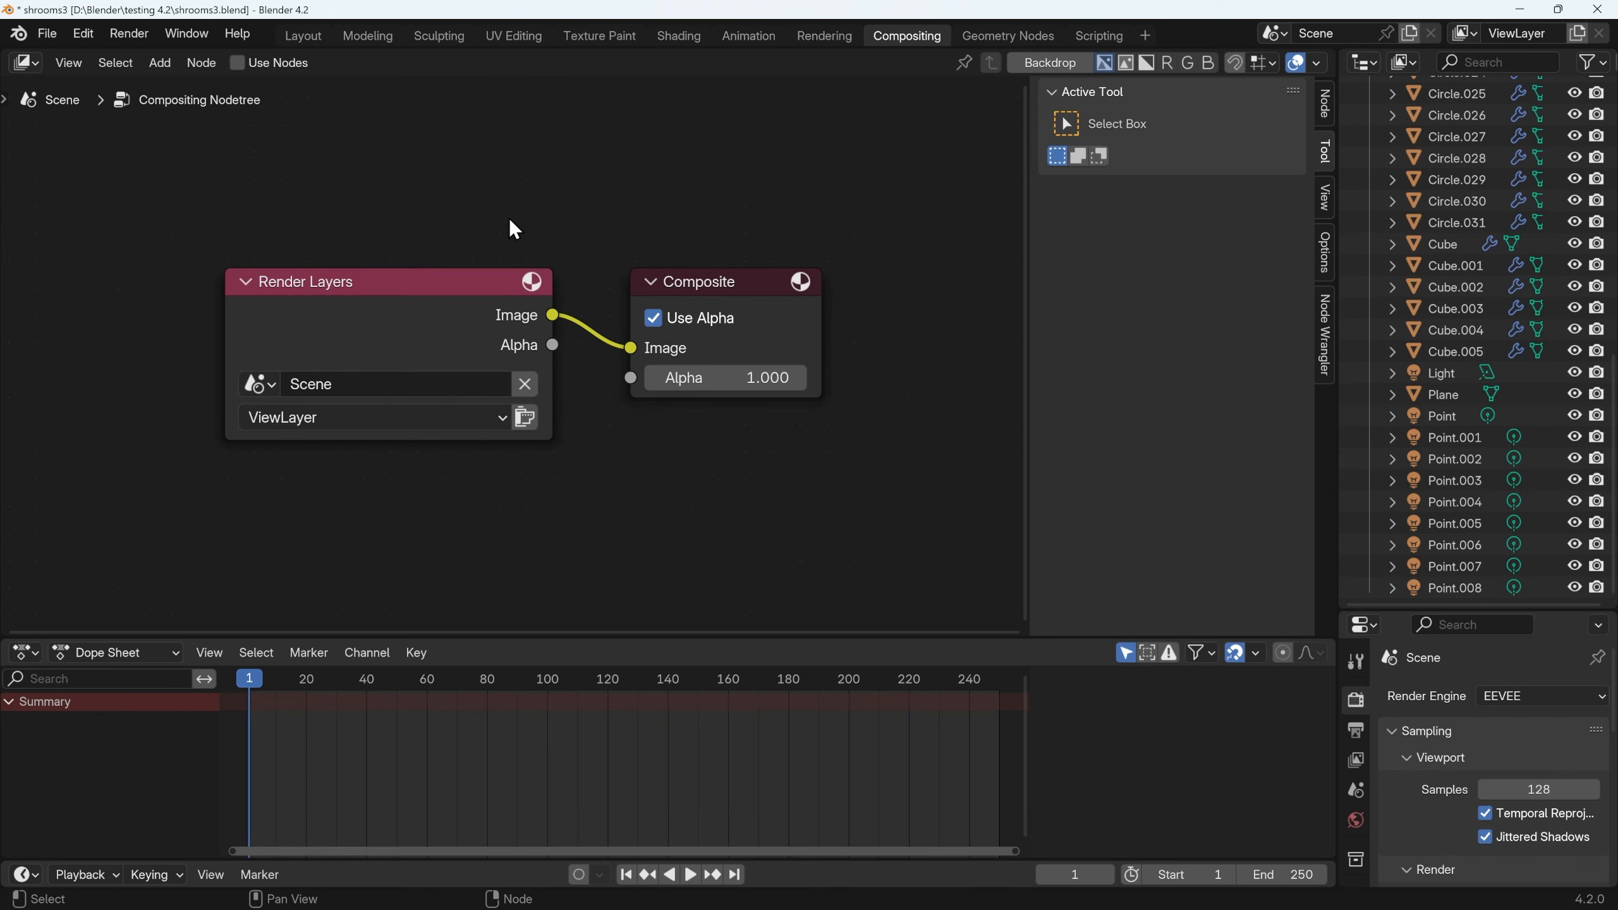
left_click(240, 67)
key("Home")
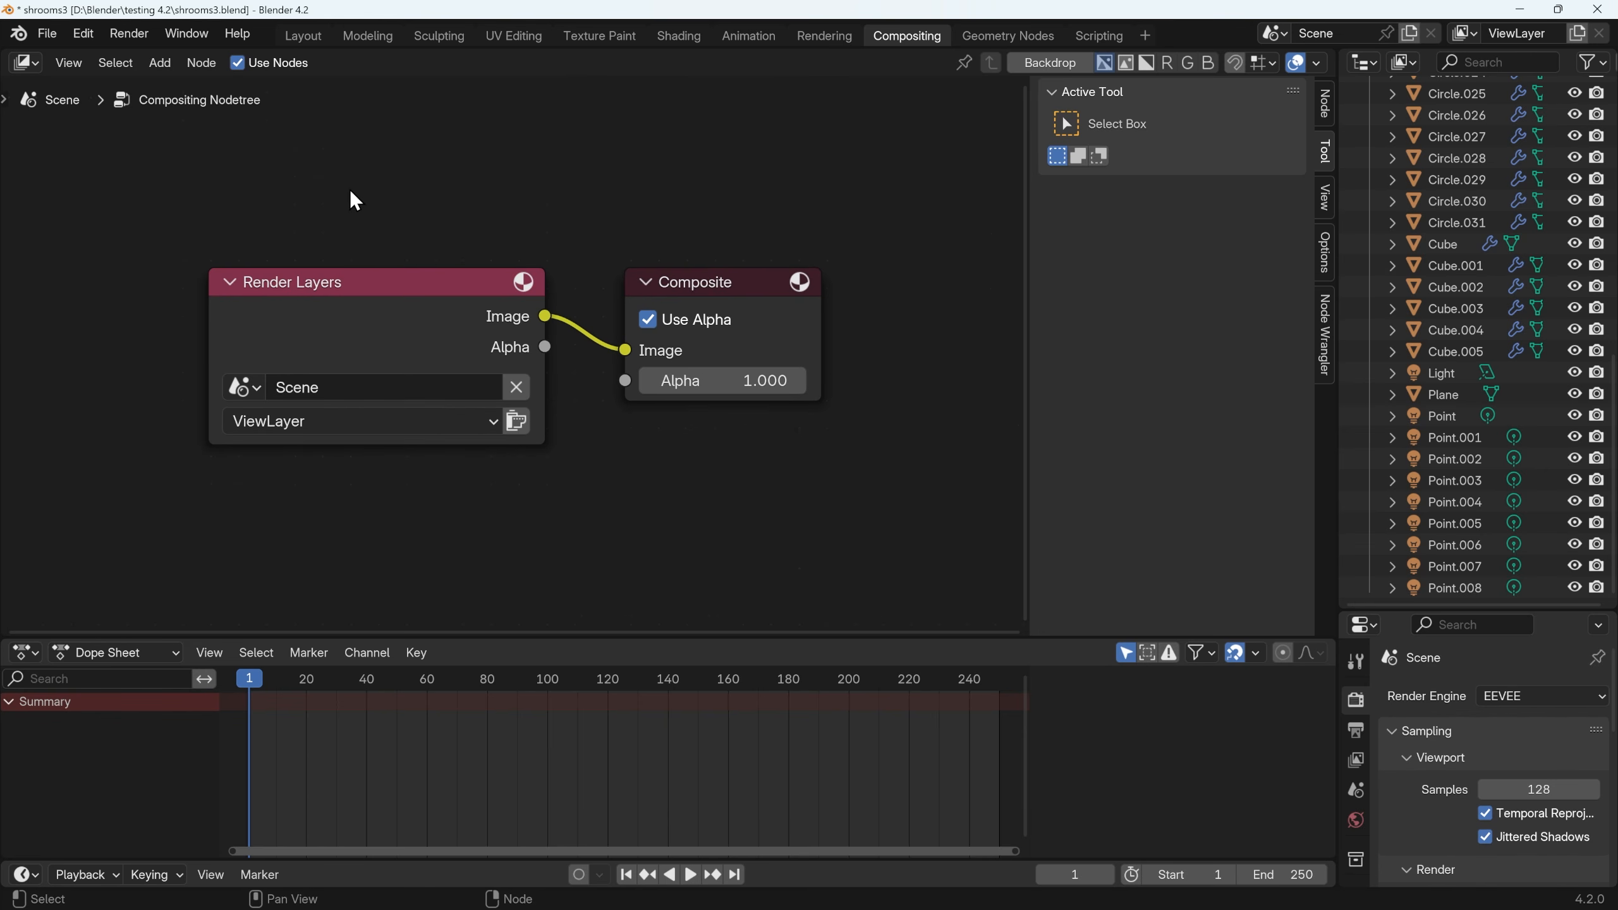
left_click(71, 64)
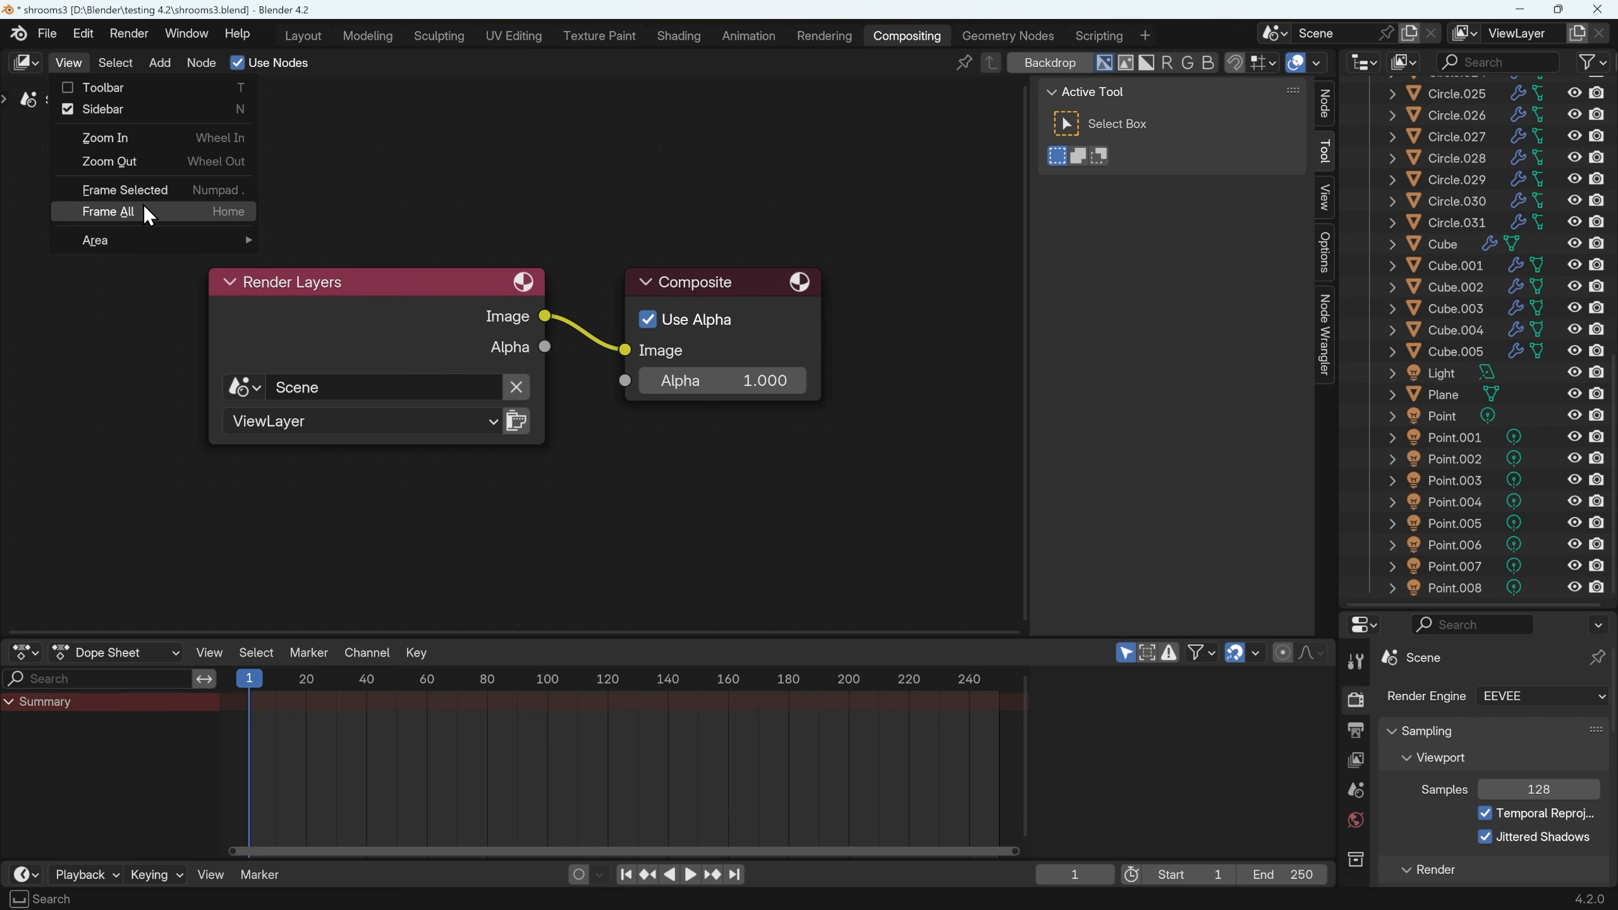
left_click(208, 207)
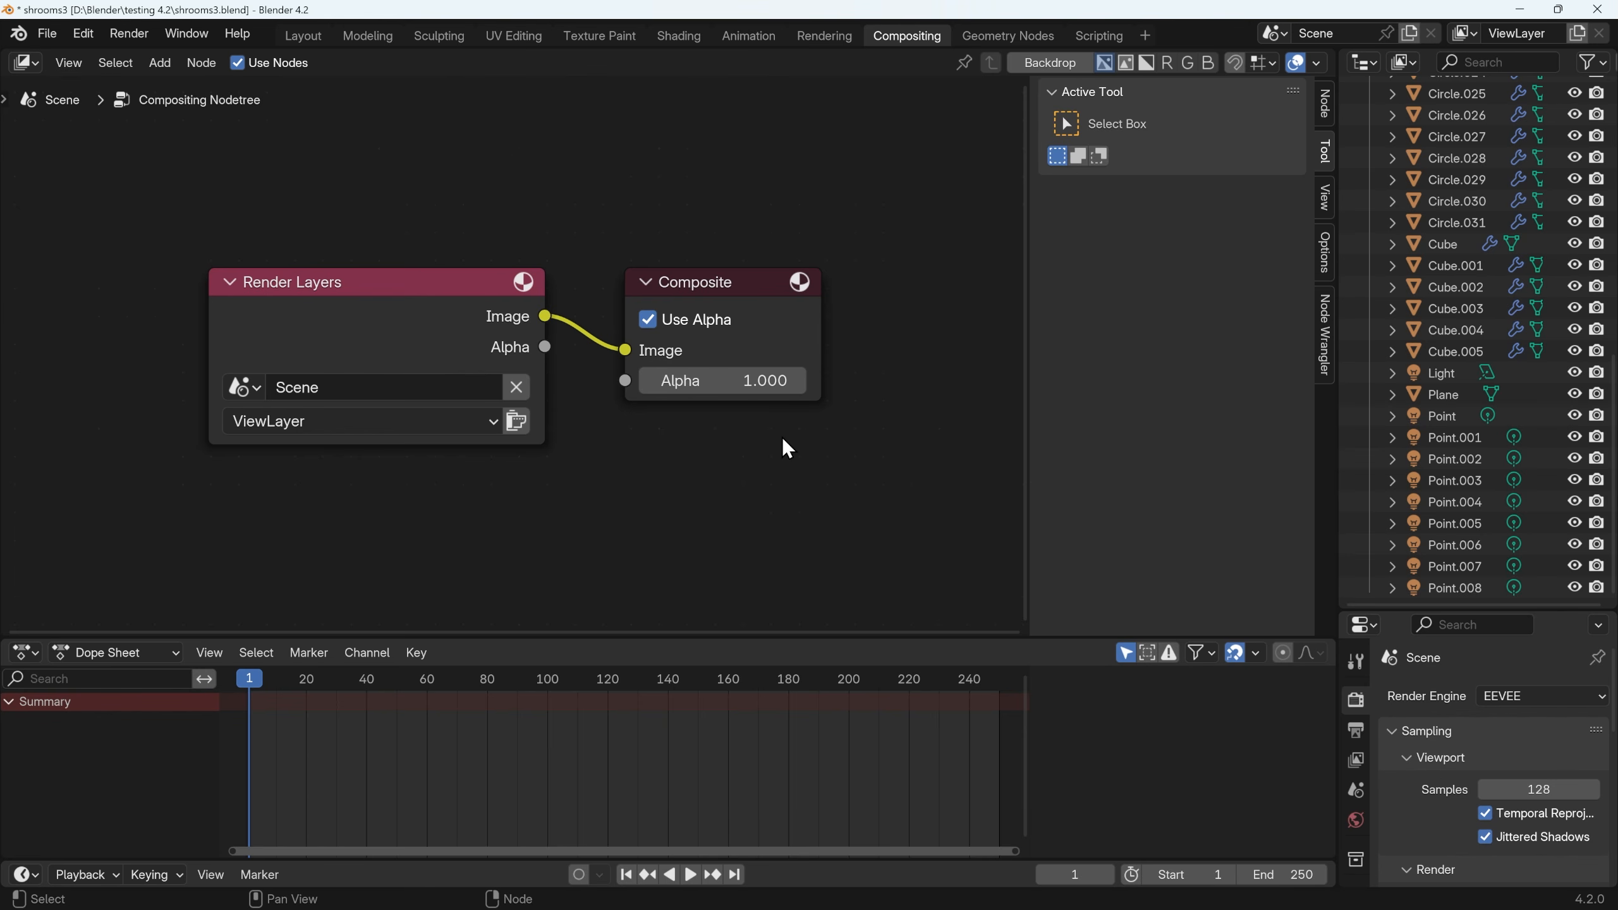
Step: Turn on the compositor backdrop and render the current frame to supply an image
left_click(1046, 67)
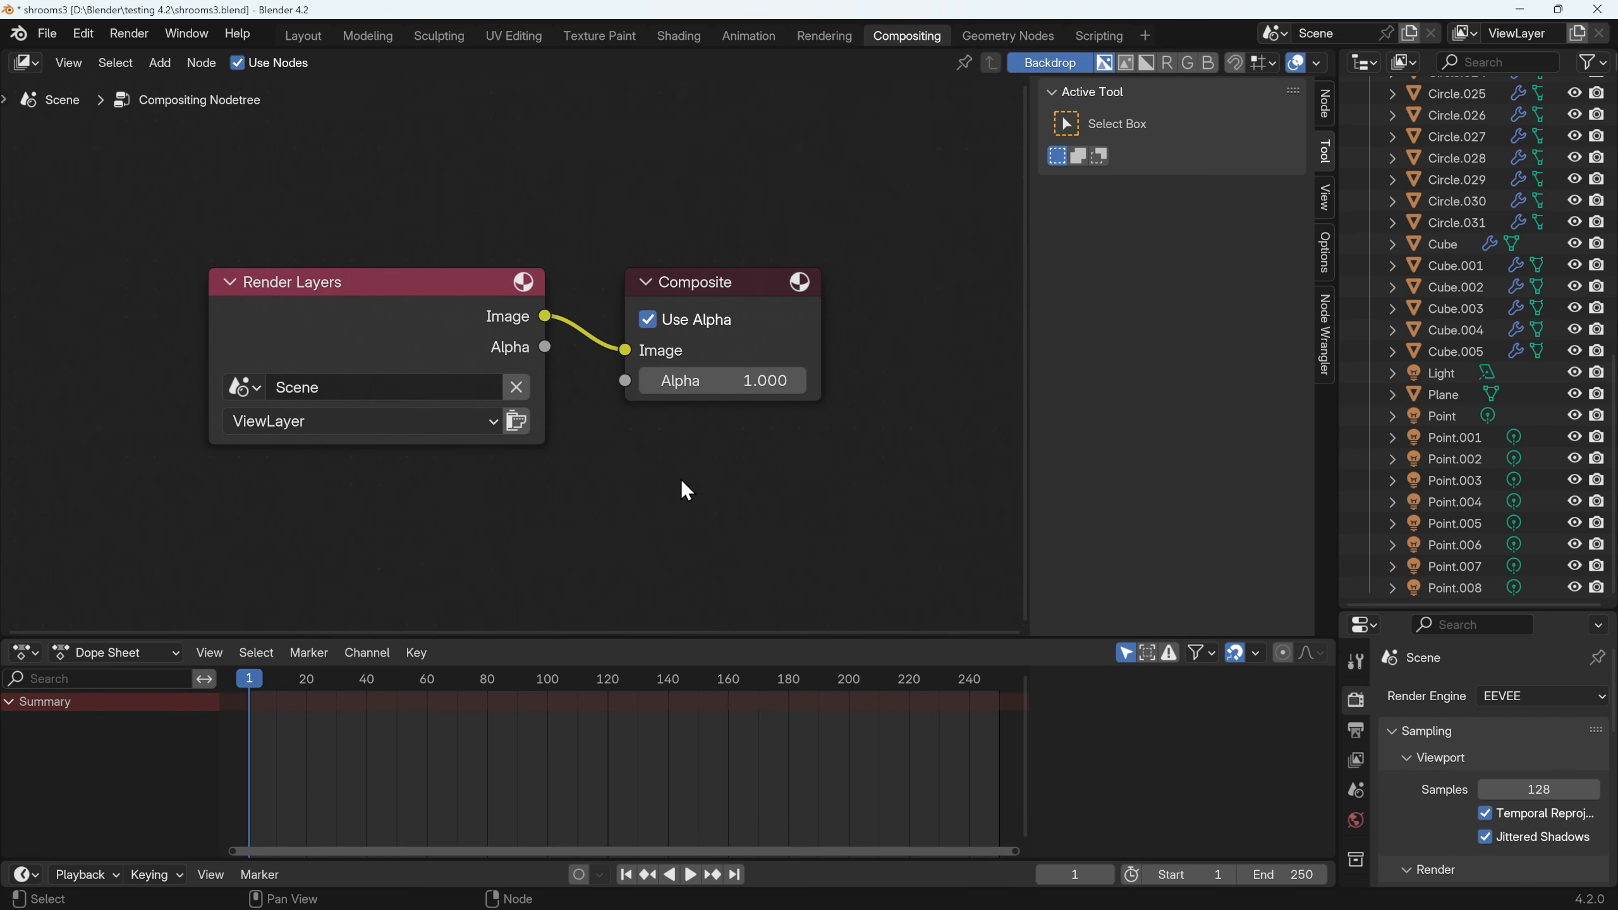
key("F12")
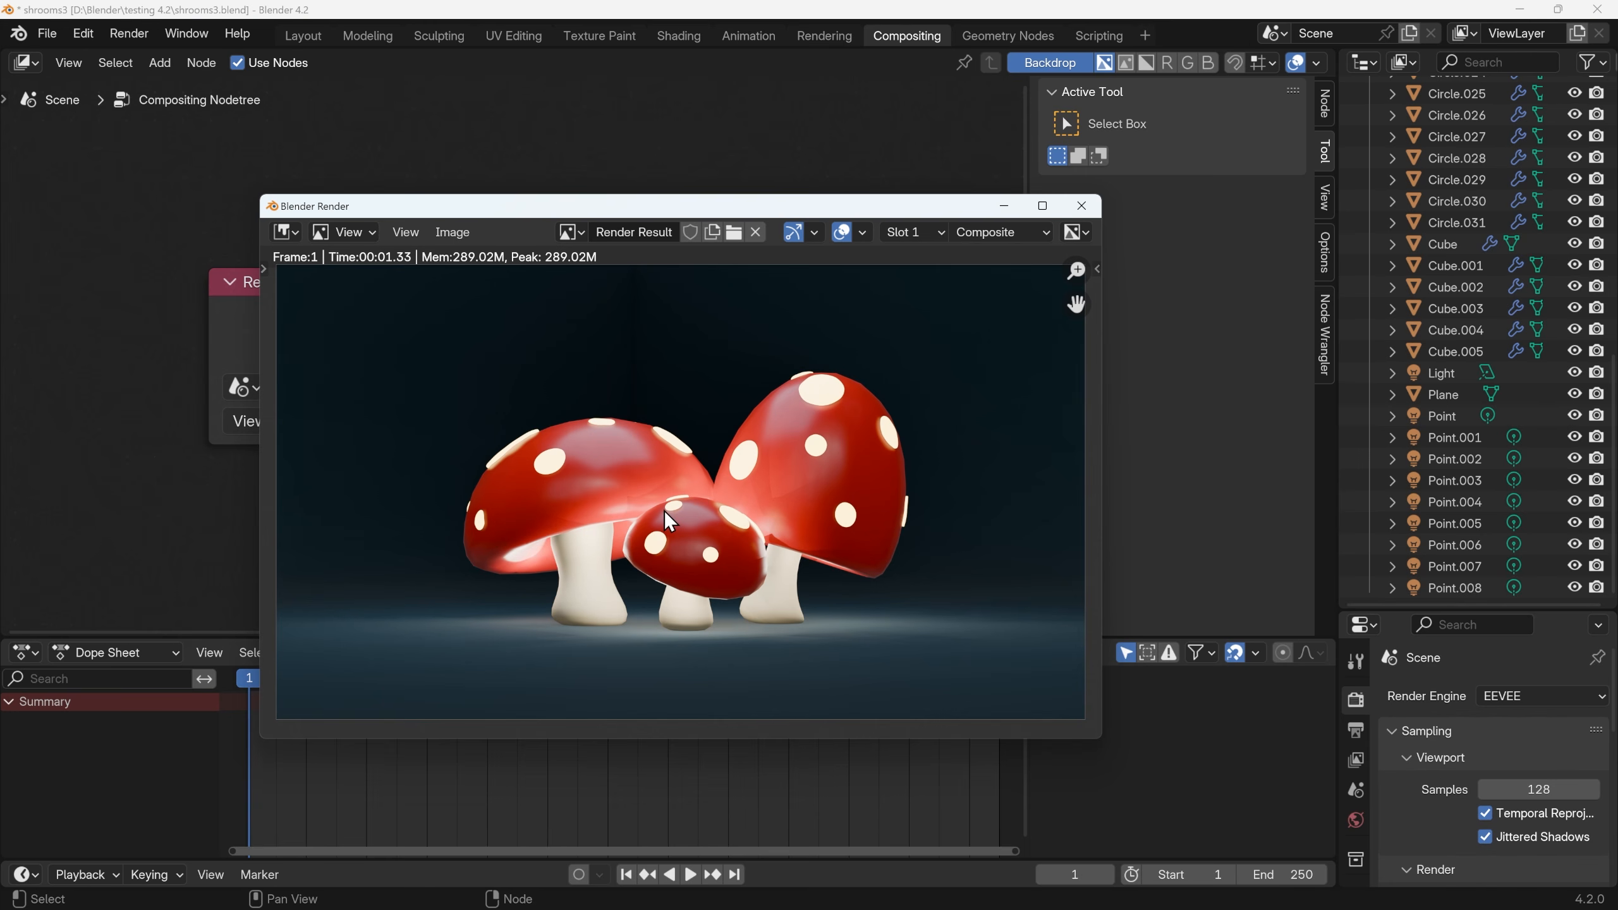
left_click(1080, 205)
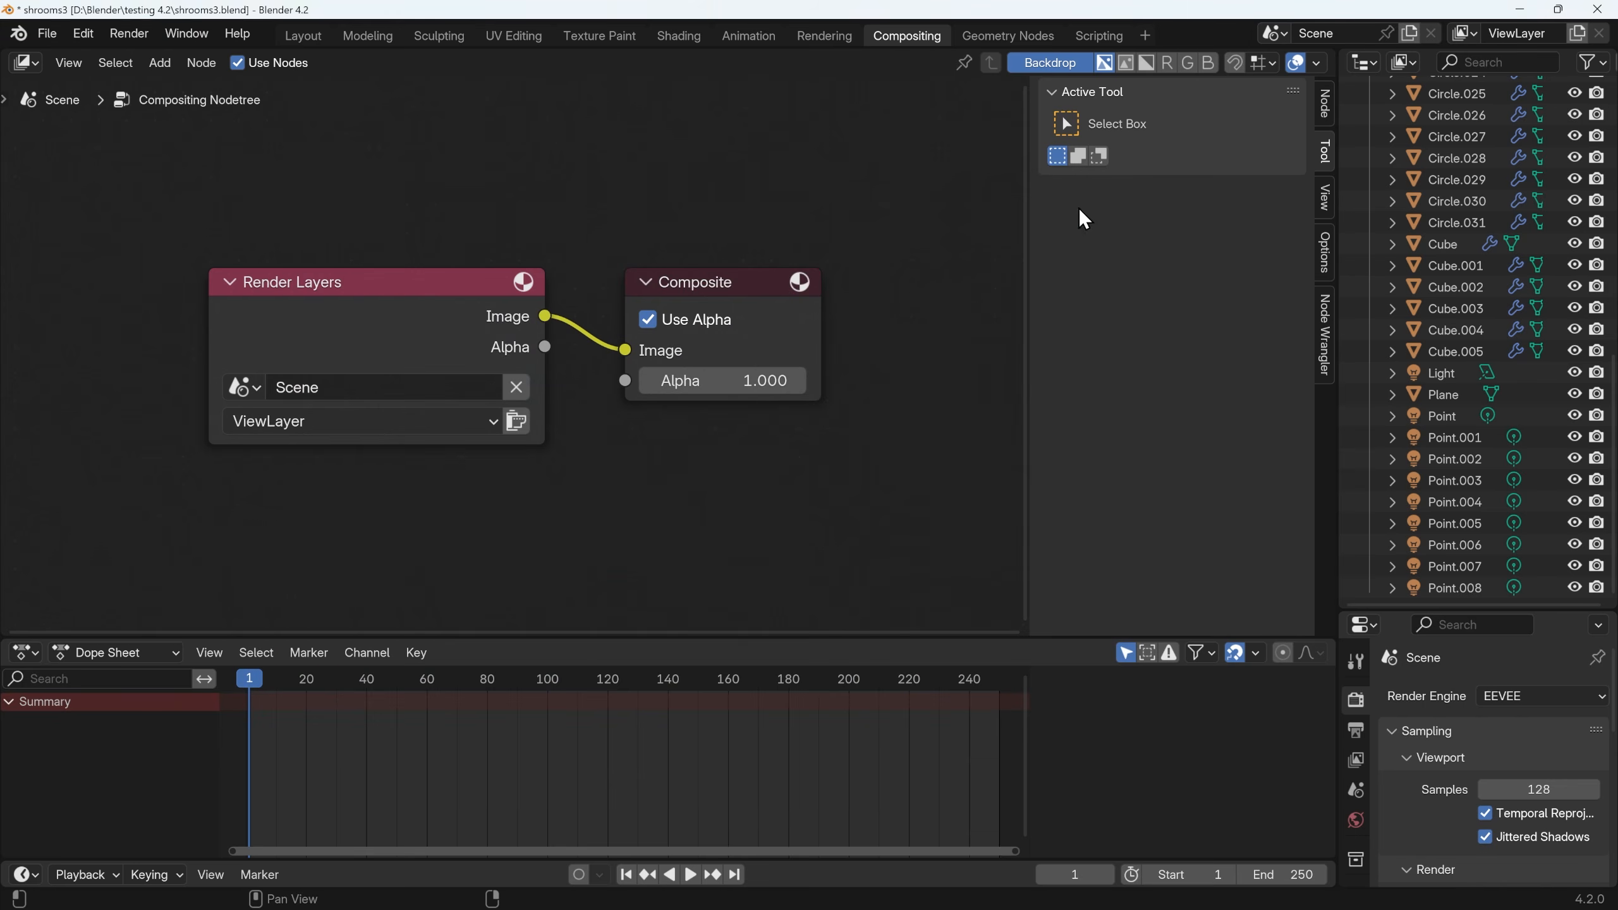
left_click(1043, 66)
left_click(1044, 65)
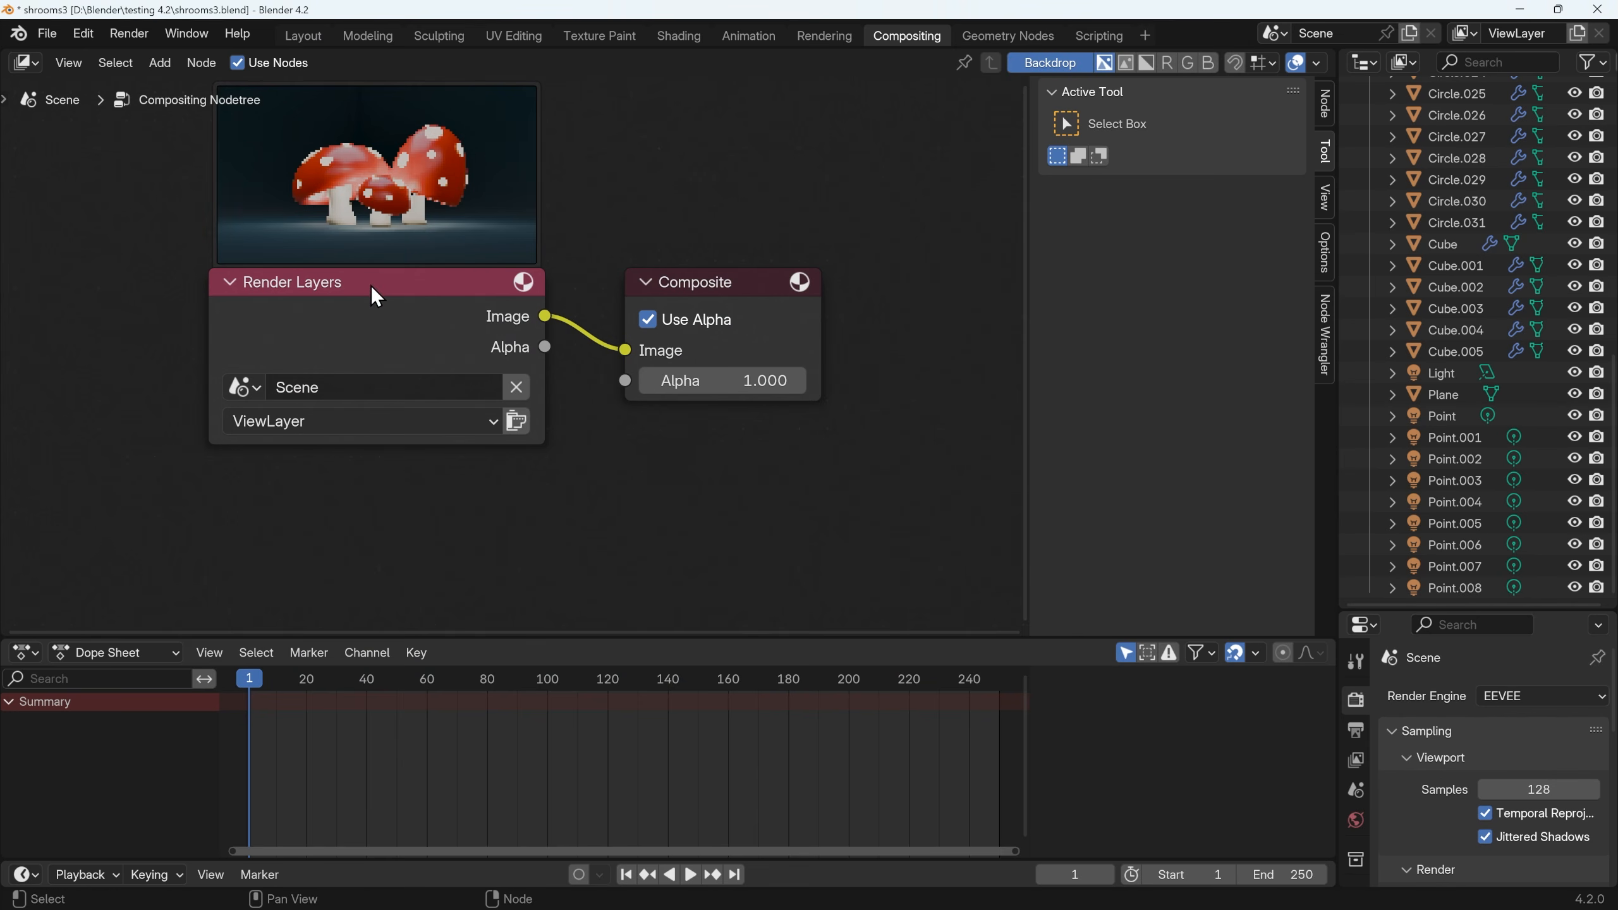
Step: Spread the Render Layers and Composite nodes apart and add a Viewer node fed by the Render Layers image
left_click_drag(370, 286, 224, 344)
left_click_drag(720, 275, 835, 320)
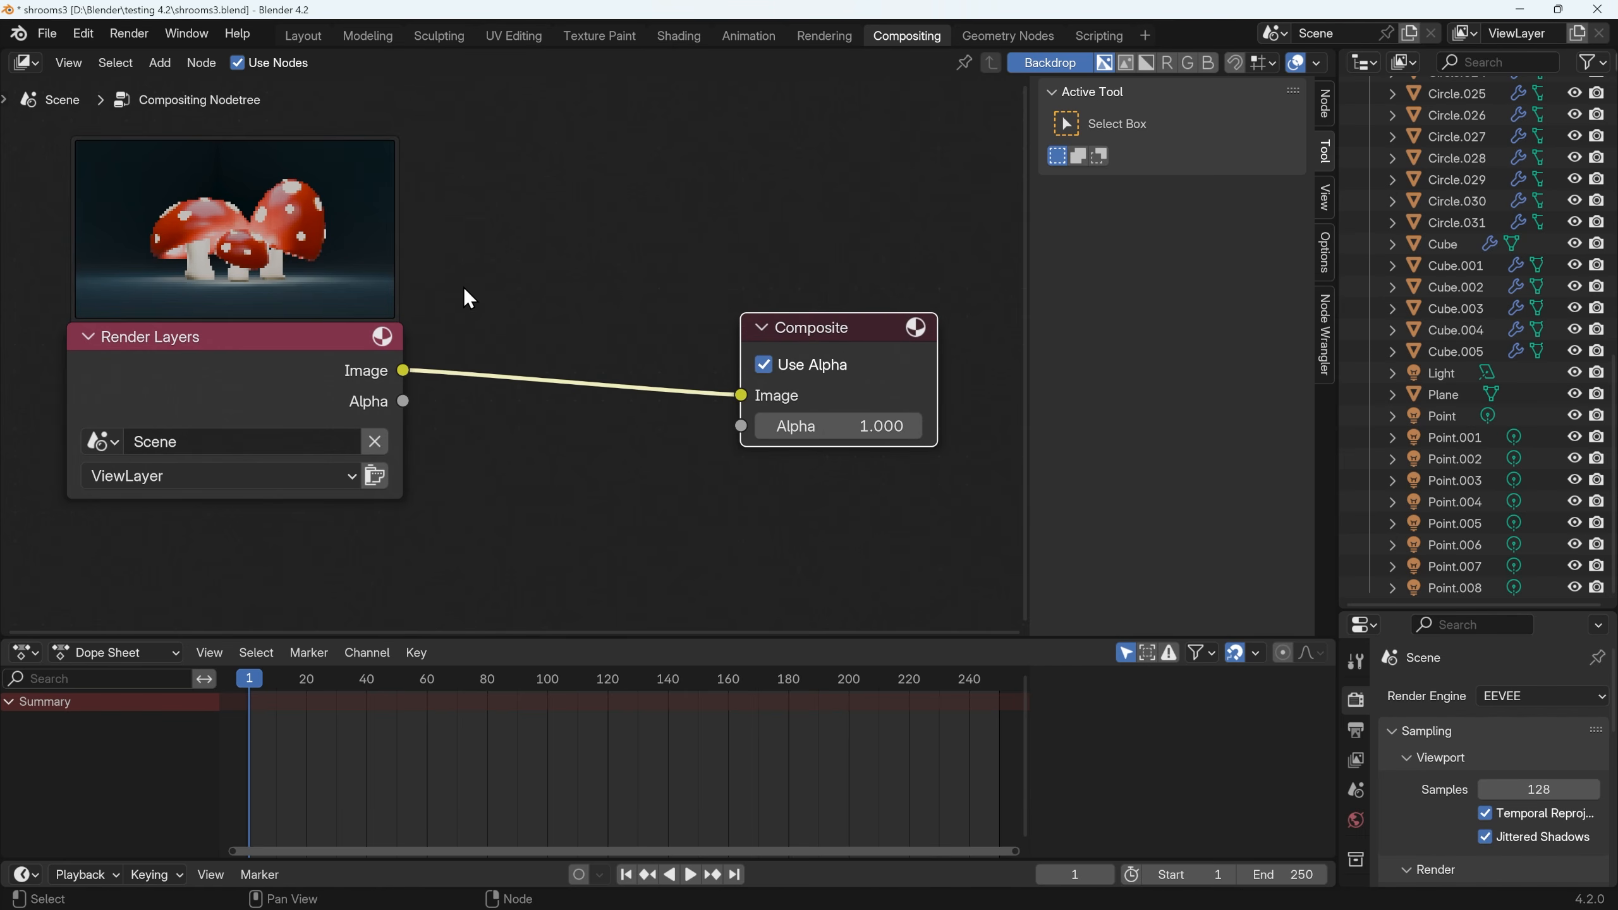
key("shift+a")
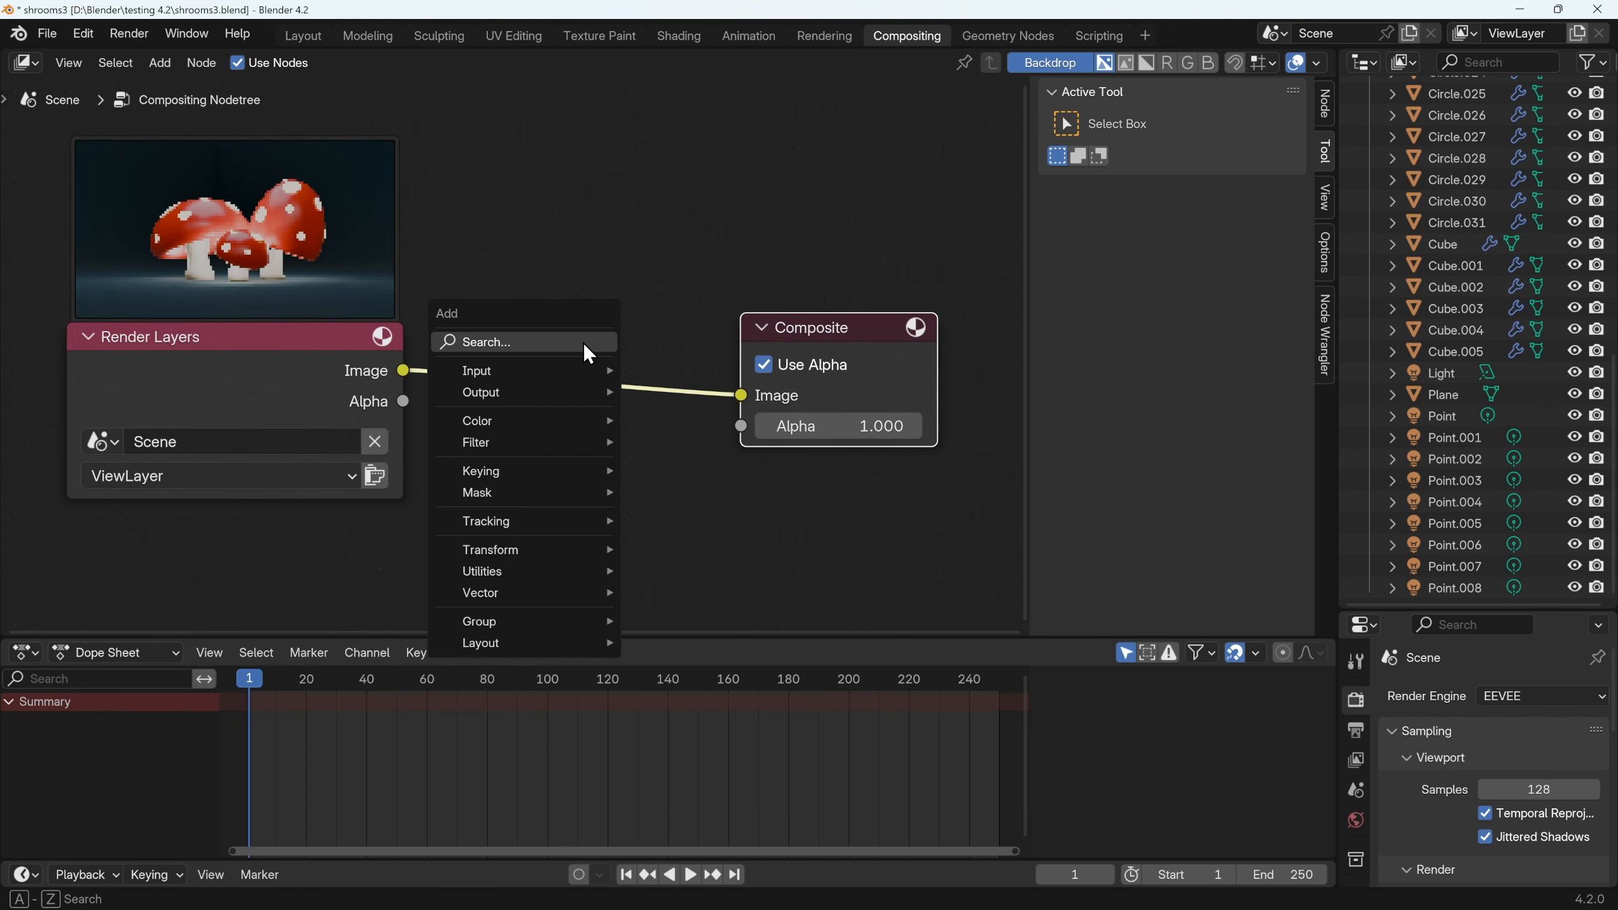
type("view")
key("Return")
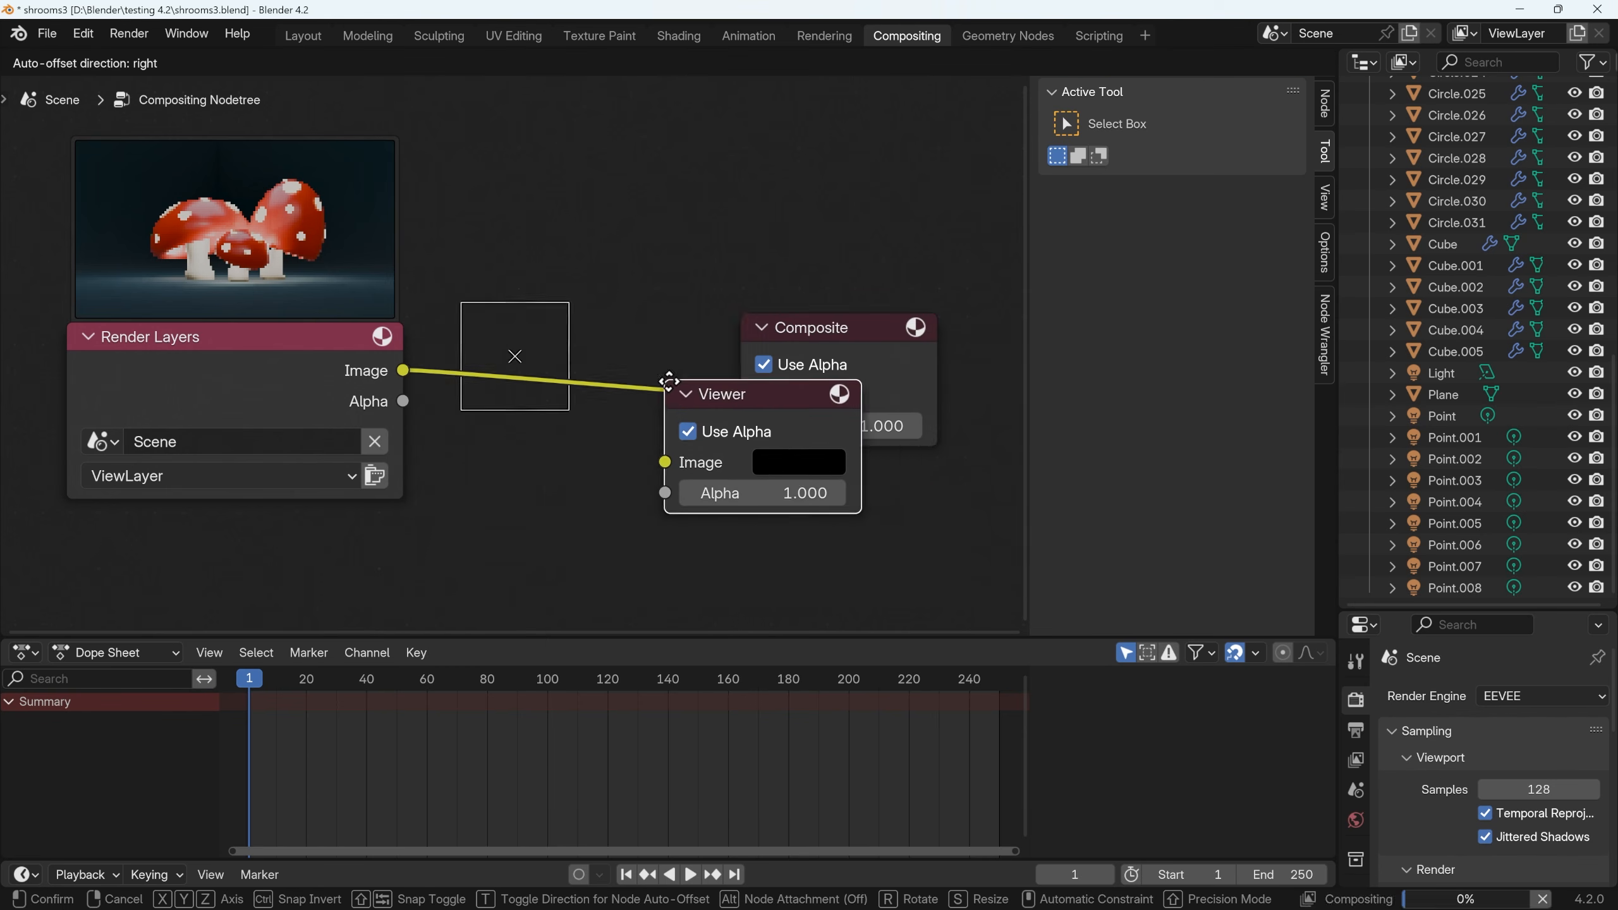
left_click(738, 483)
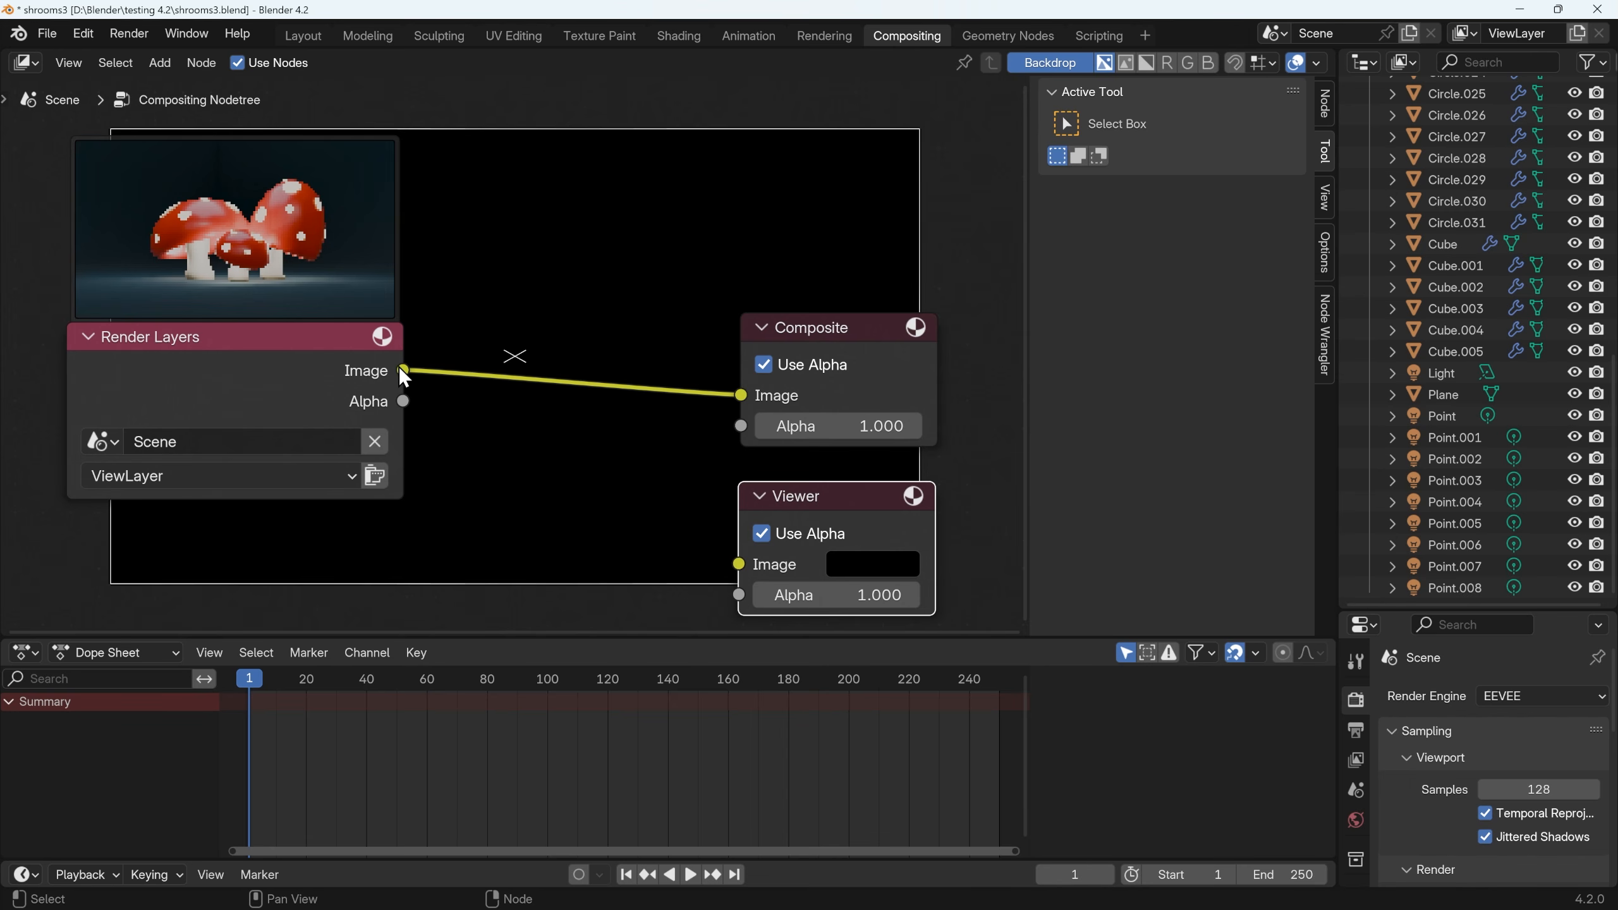
left_click_drag(403, 370, 738, 563)
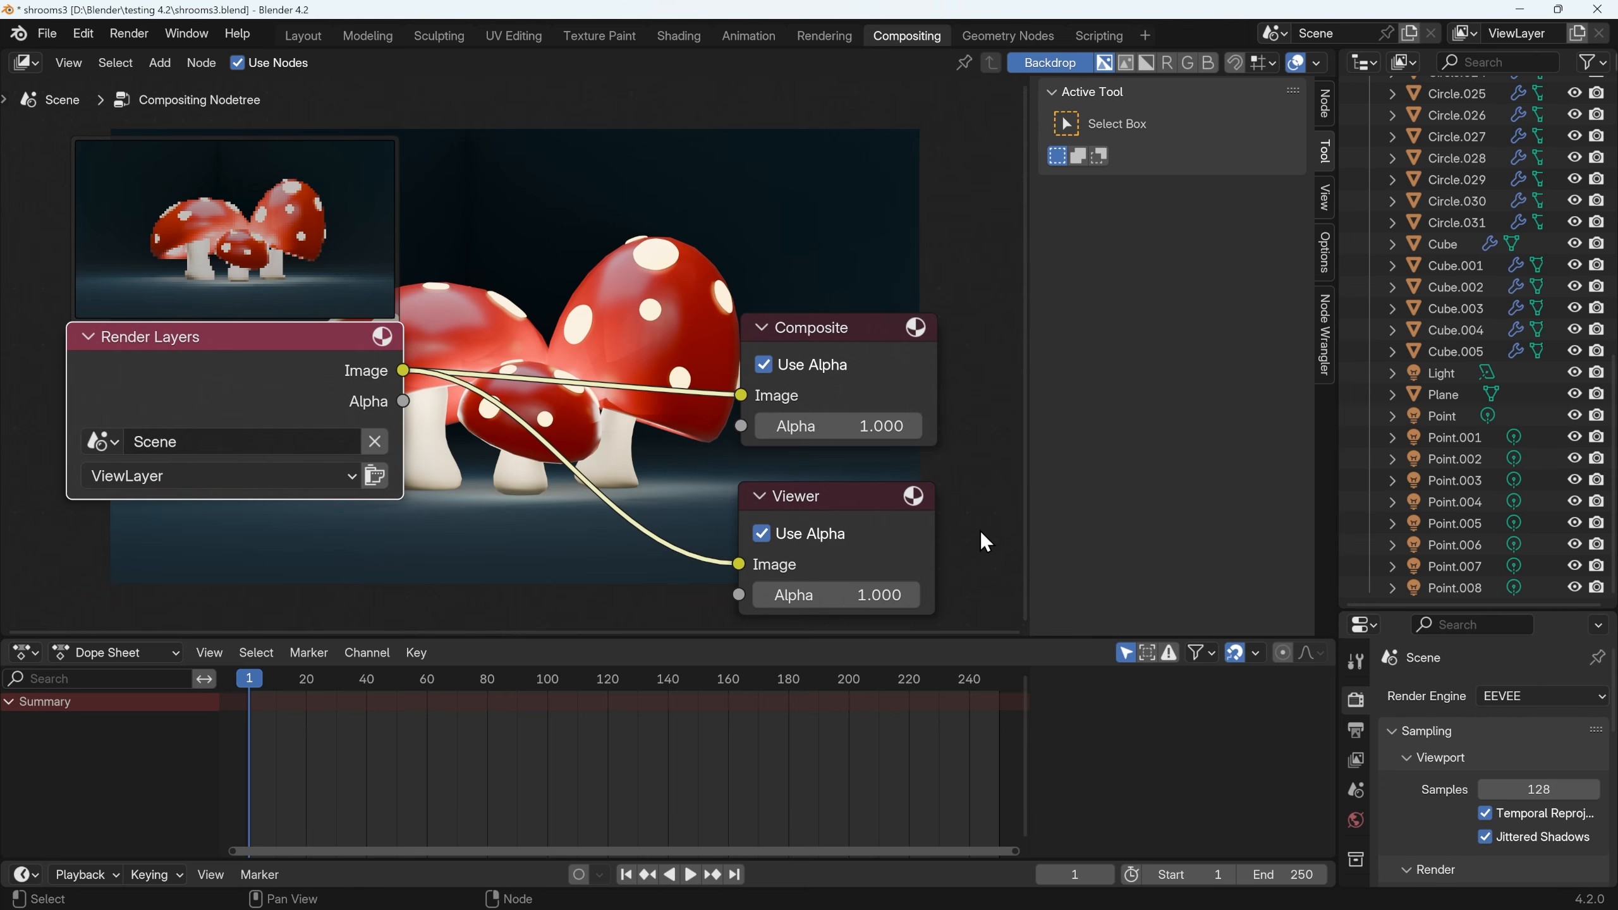
Step: Merge the Composite and Viewer image links through one reroute point and reposition it between the nodes
right_click_drag(648, 352, 591, 537, "shift")
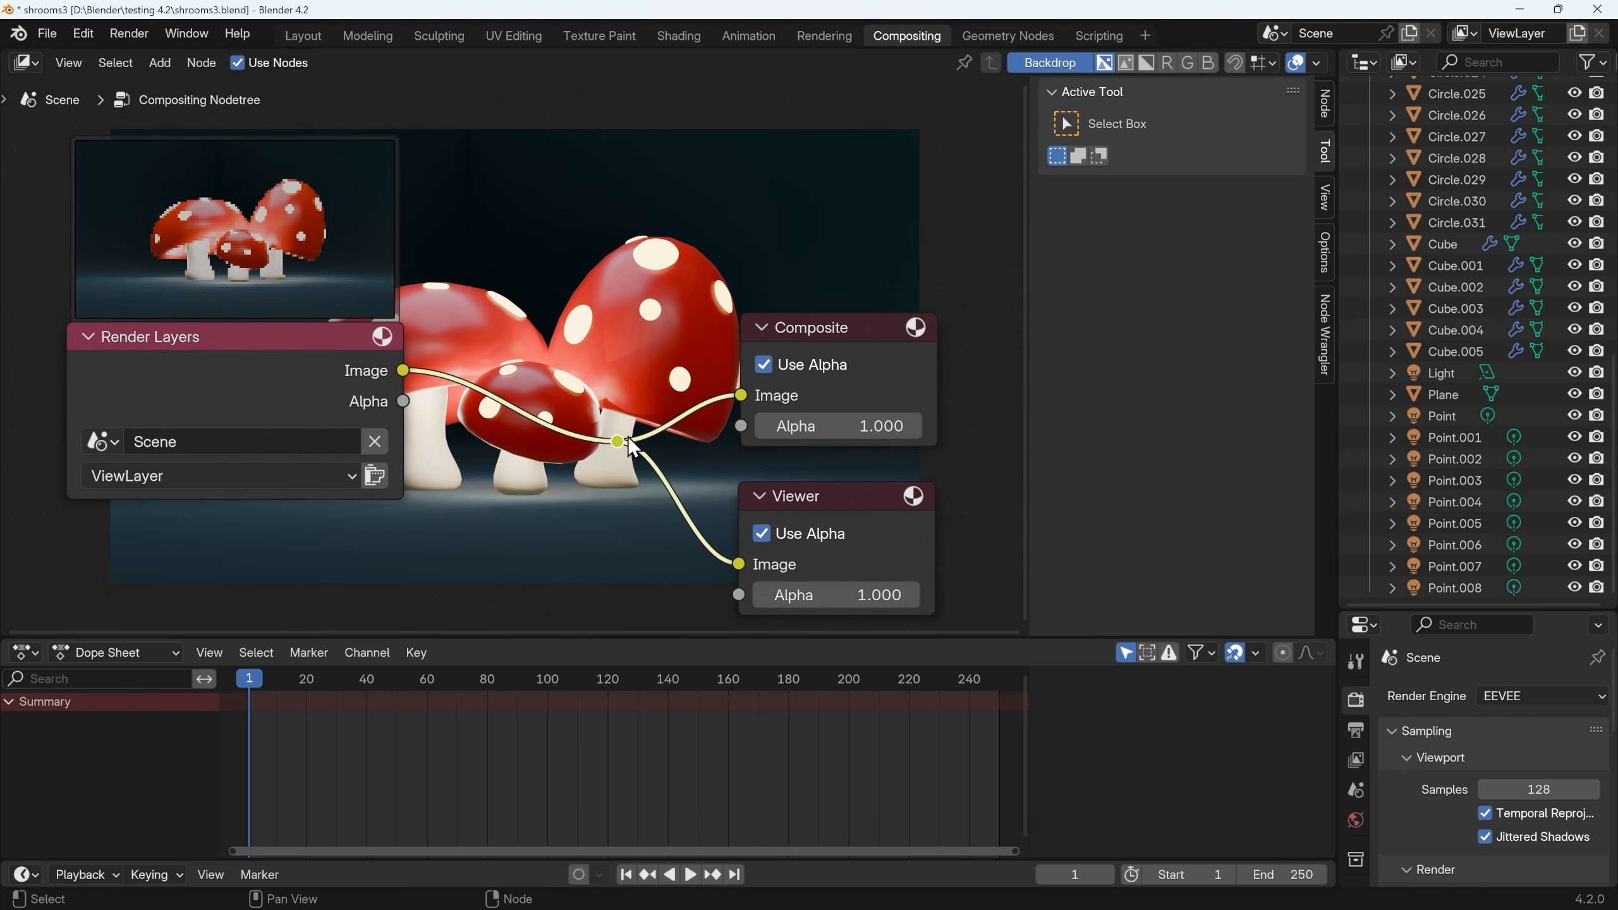
left_click_drag(619, 439, 641, 442)
key("Escape")
key("g")
left_click(654, 423)
Step: Hide the sidebar and space the Render Layers, Composite and Viewer nodes out to leave room between them
left_click_drag(788, 326, 877, 291)
left_click_drag(845, 492, 986, 486)
key("n")
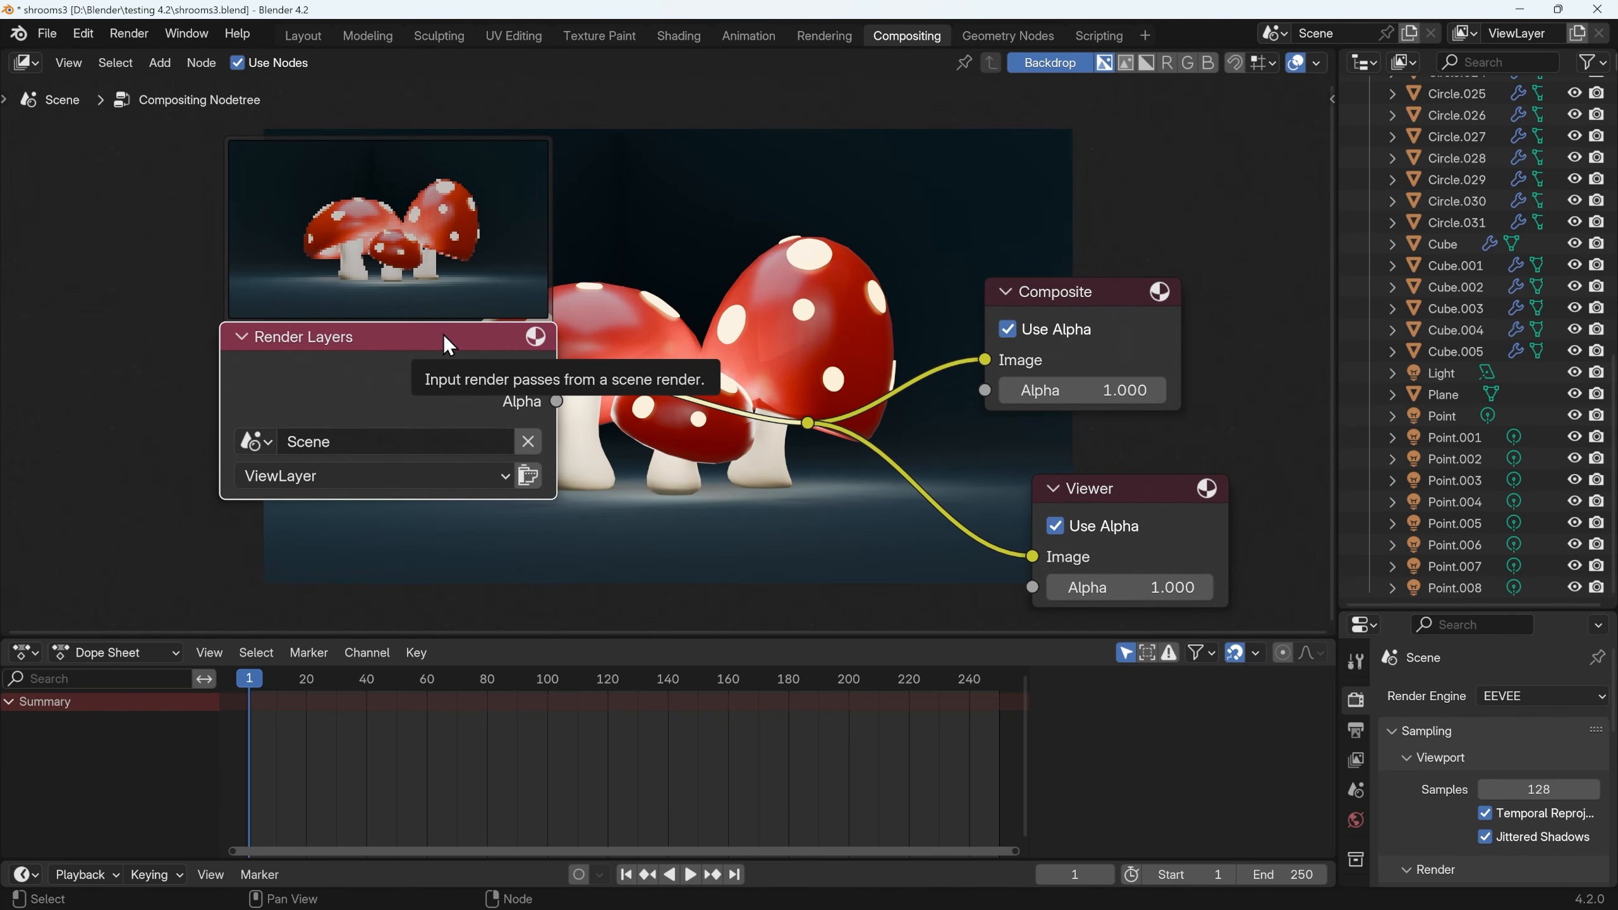
left_click_drag(465, 335, 311, 345)
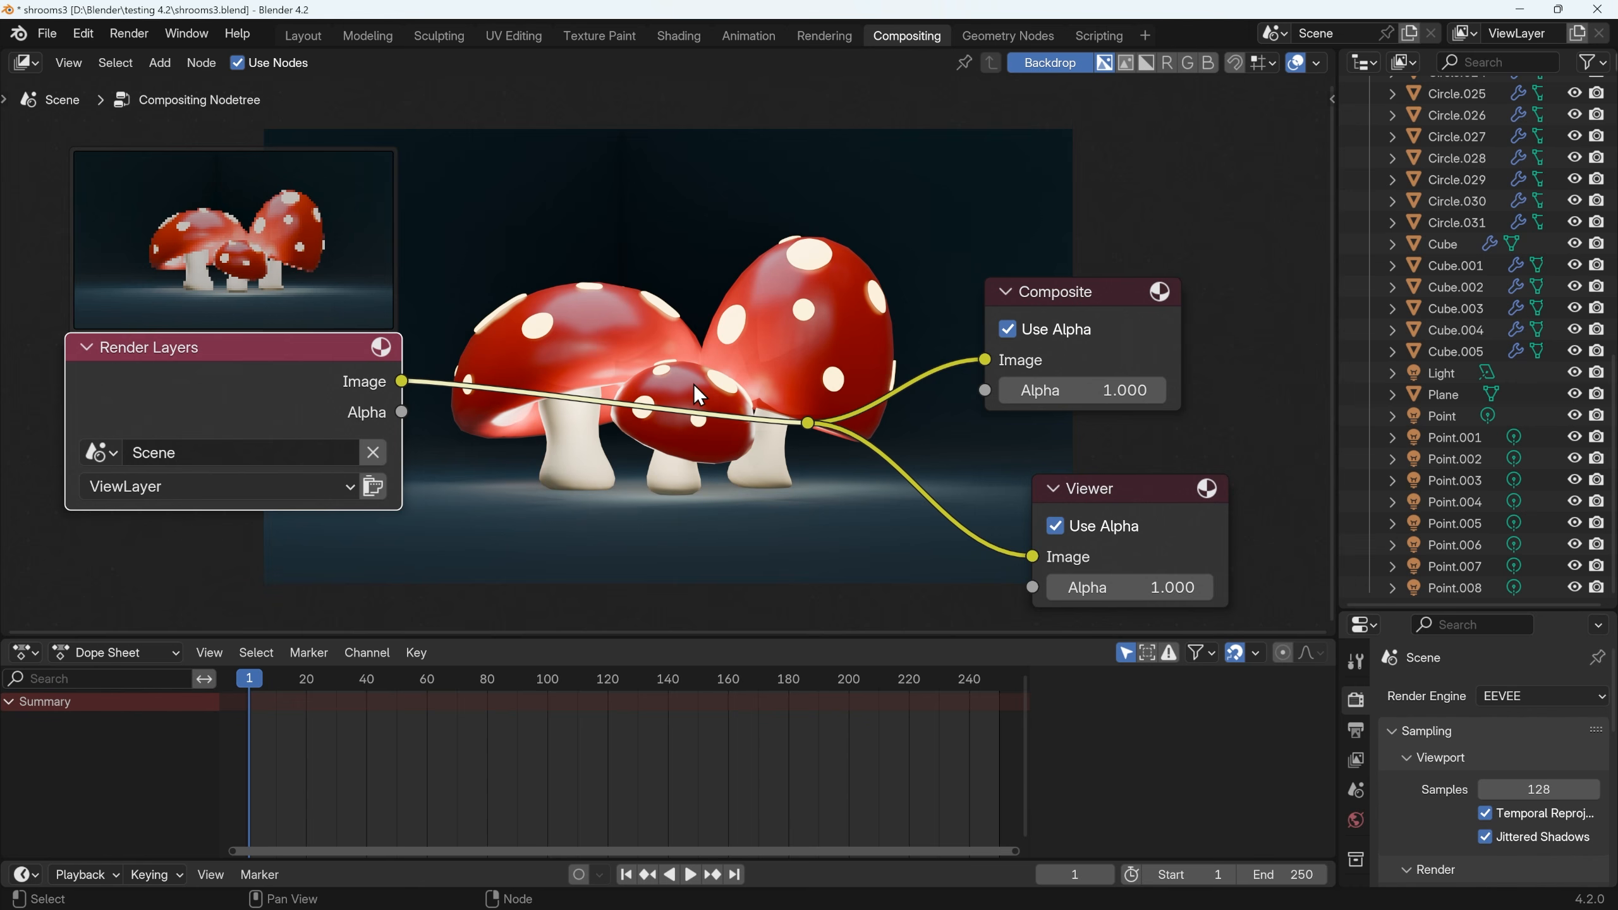
left_click_drag(1049, 291, 1103, 279)
left_click_drag(1124, 482, 1125, 443)
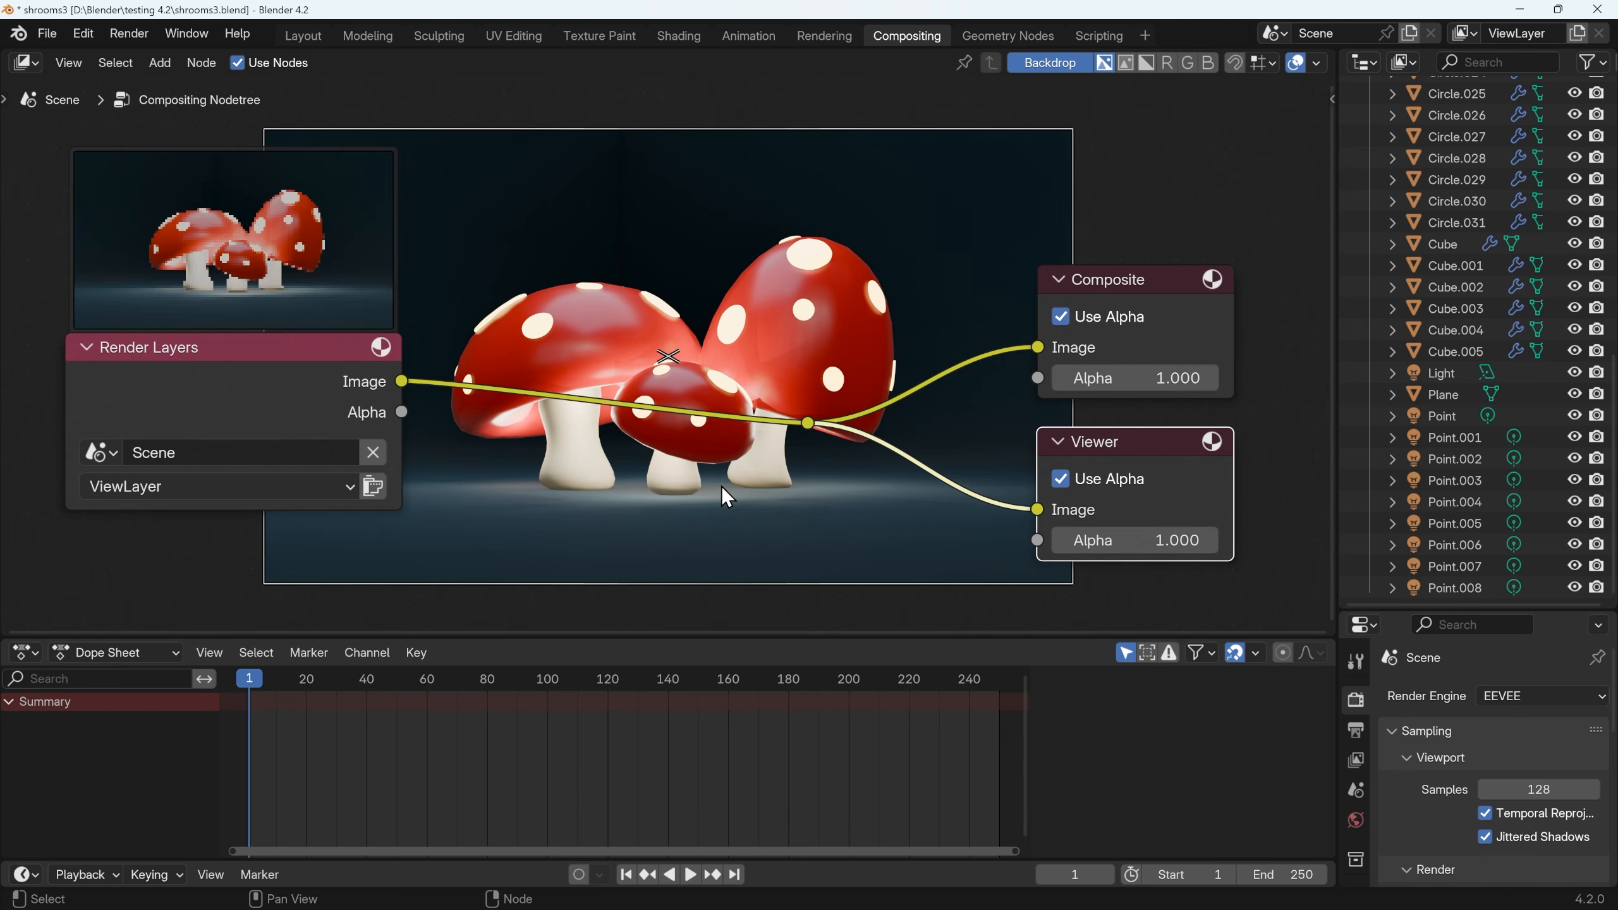
Step: Insert a Glare node on the link between Render Layers and the reroute point
key("shift+a")
mouse_move(684, 592)
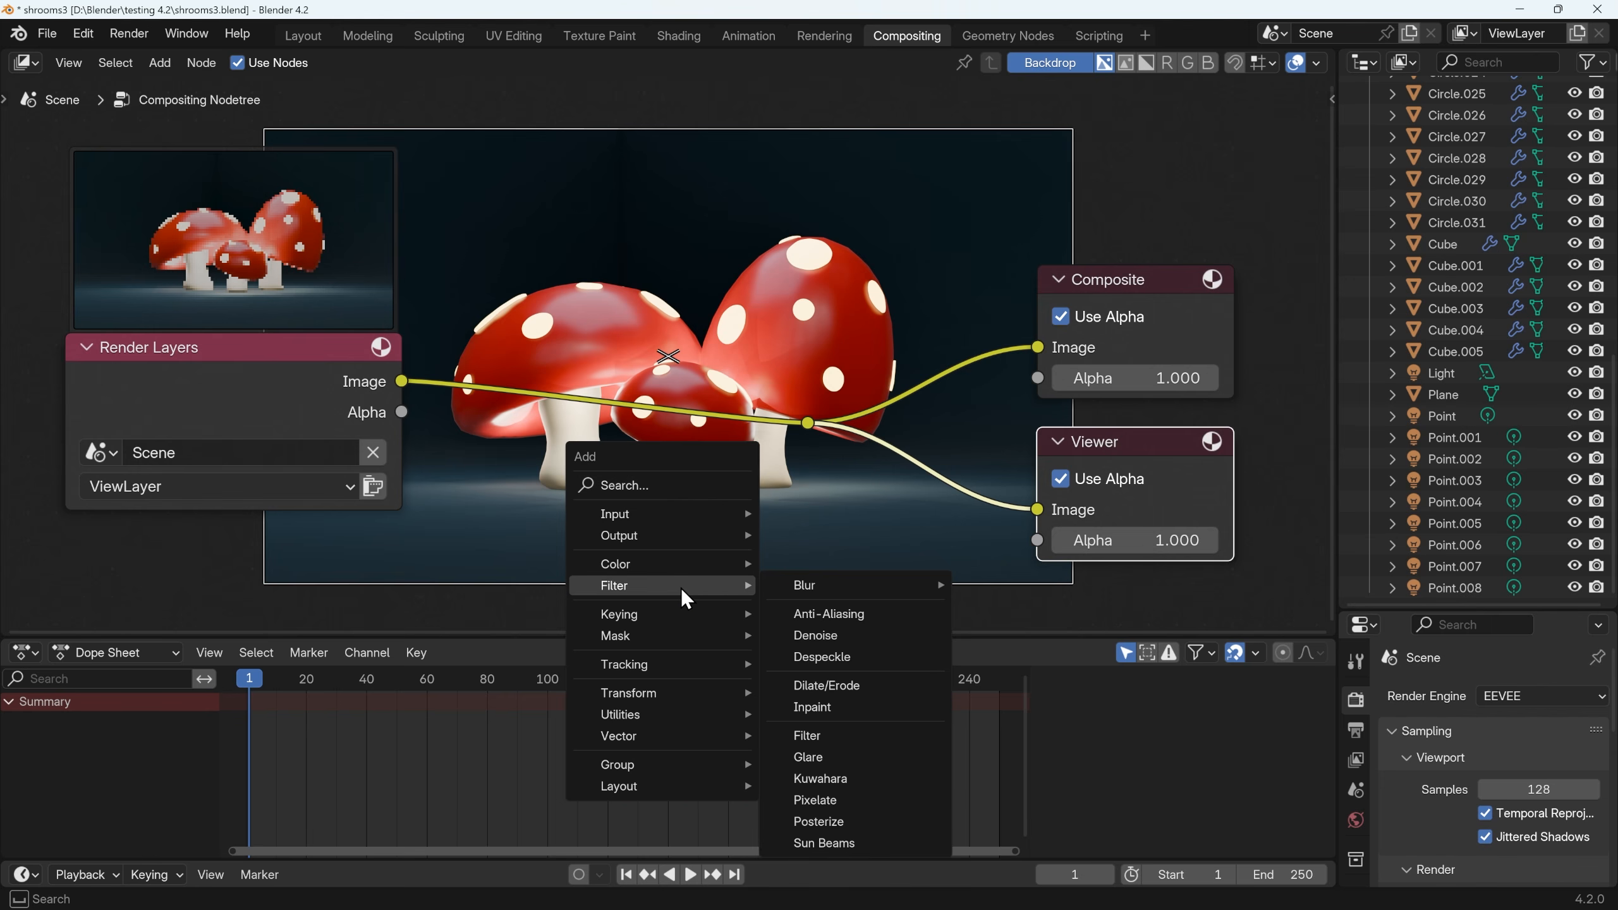
left_click(861, 763)
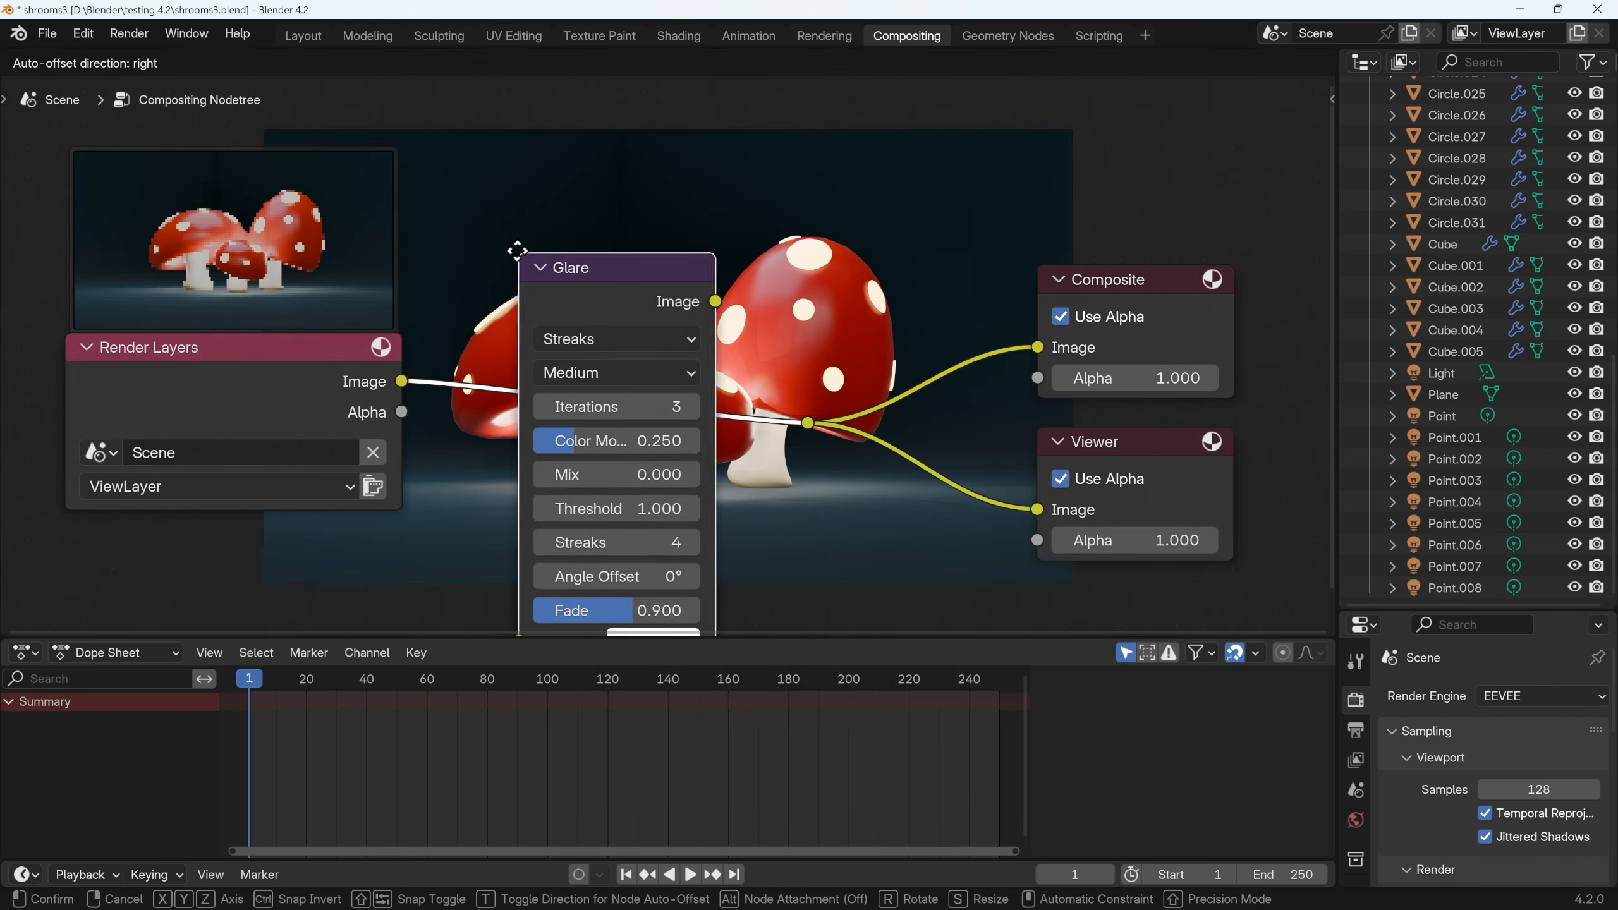
left_click(541, 210)
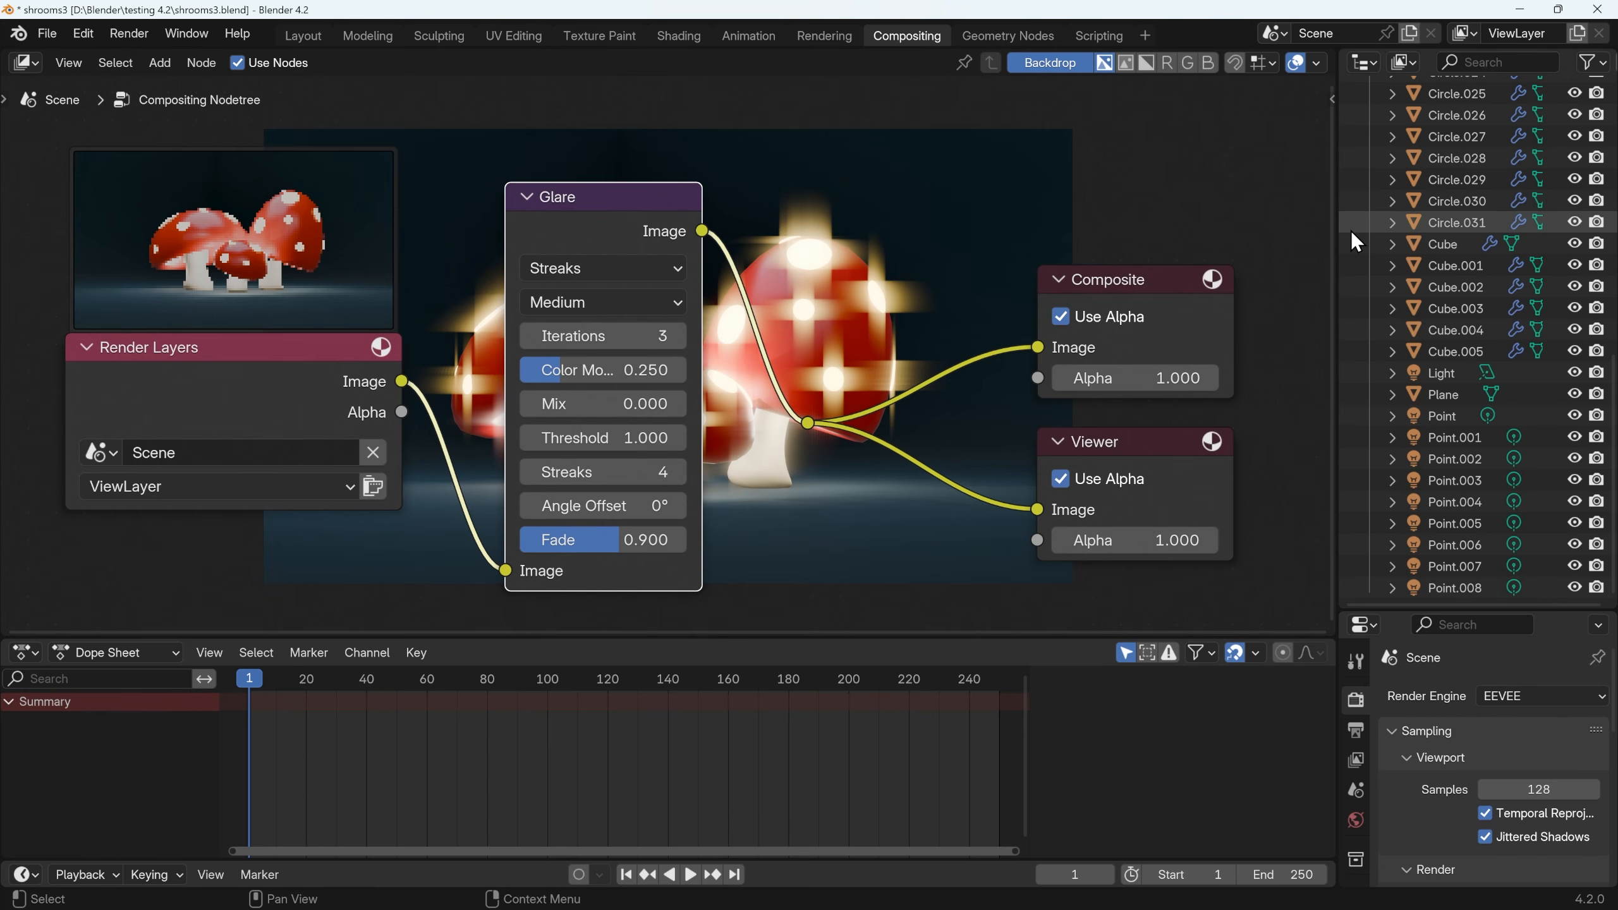
Step: Widen the Outliner area and turn it into an Image Editor displaying the Viewer Node image
left_click_drag(1336, 228, 948, 227)
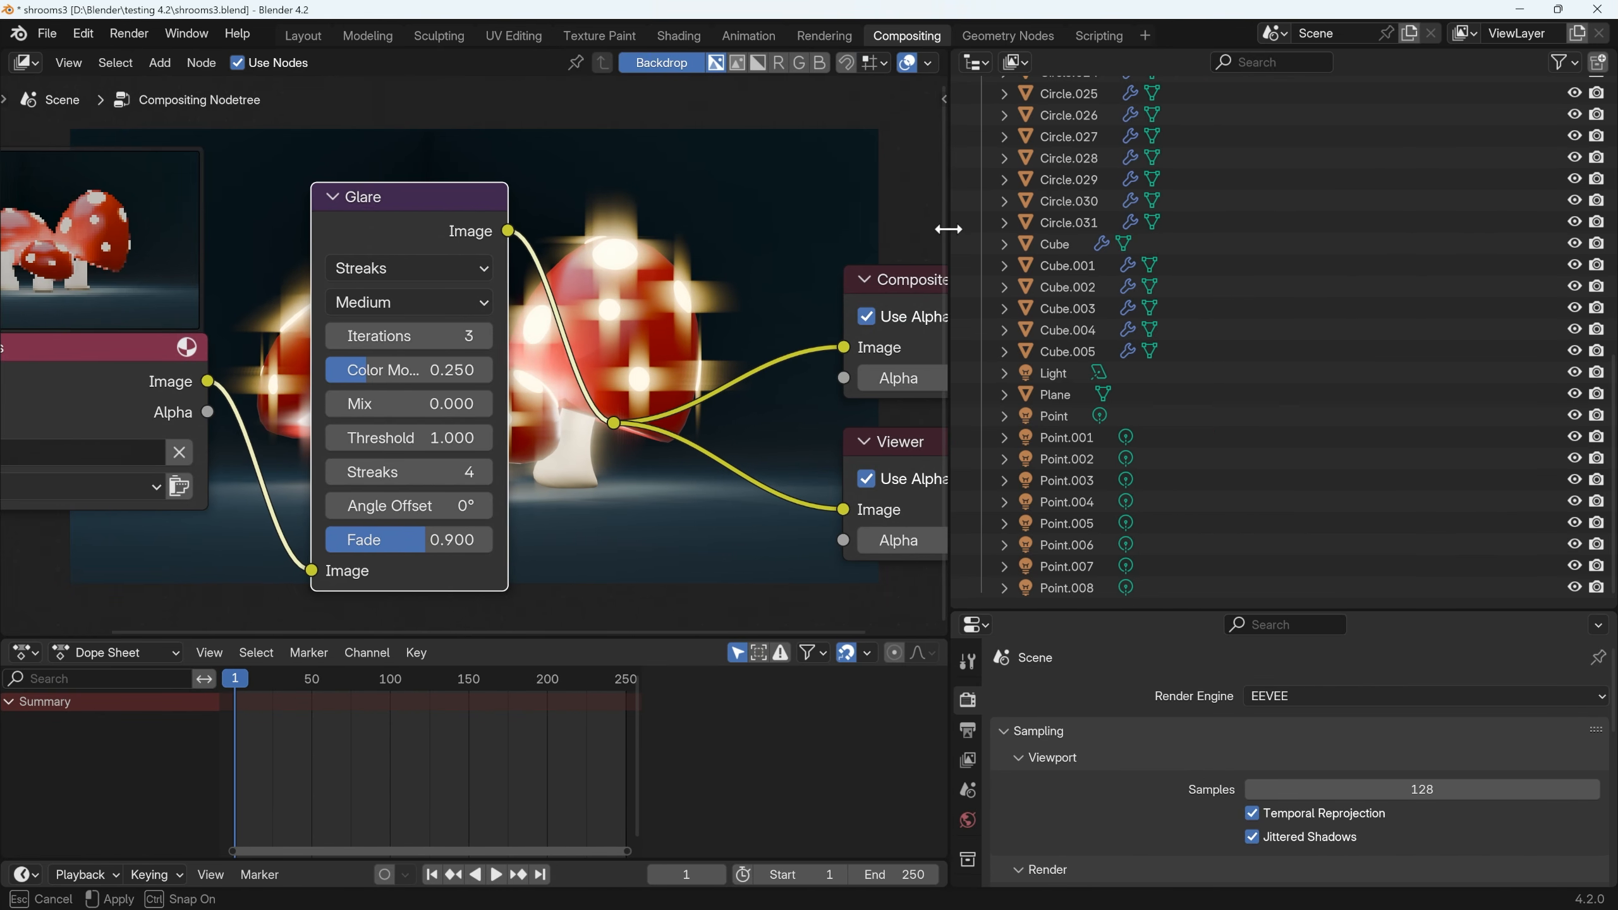
left_click(974, 67)
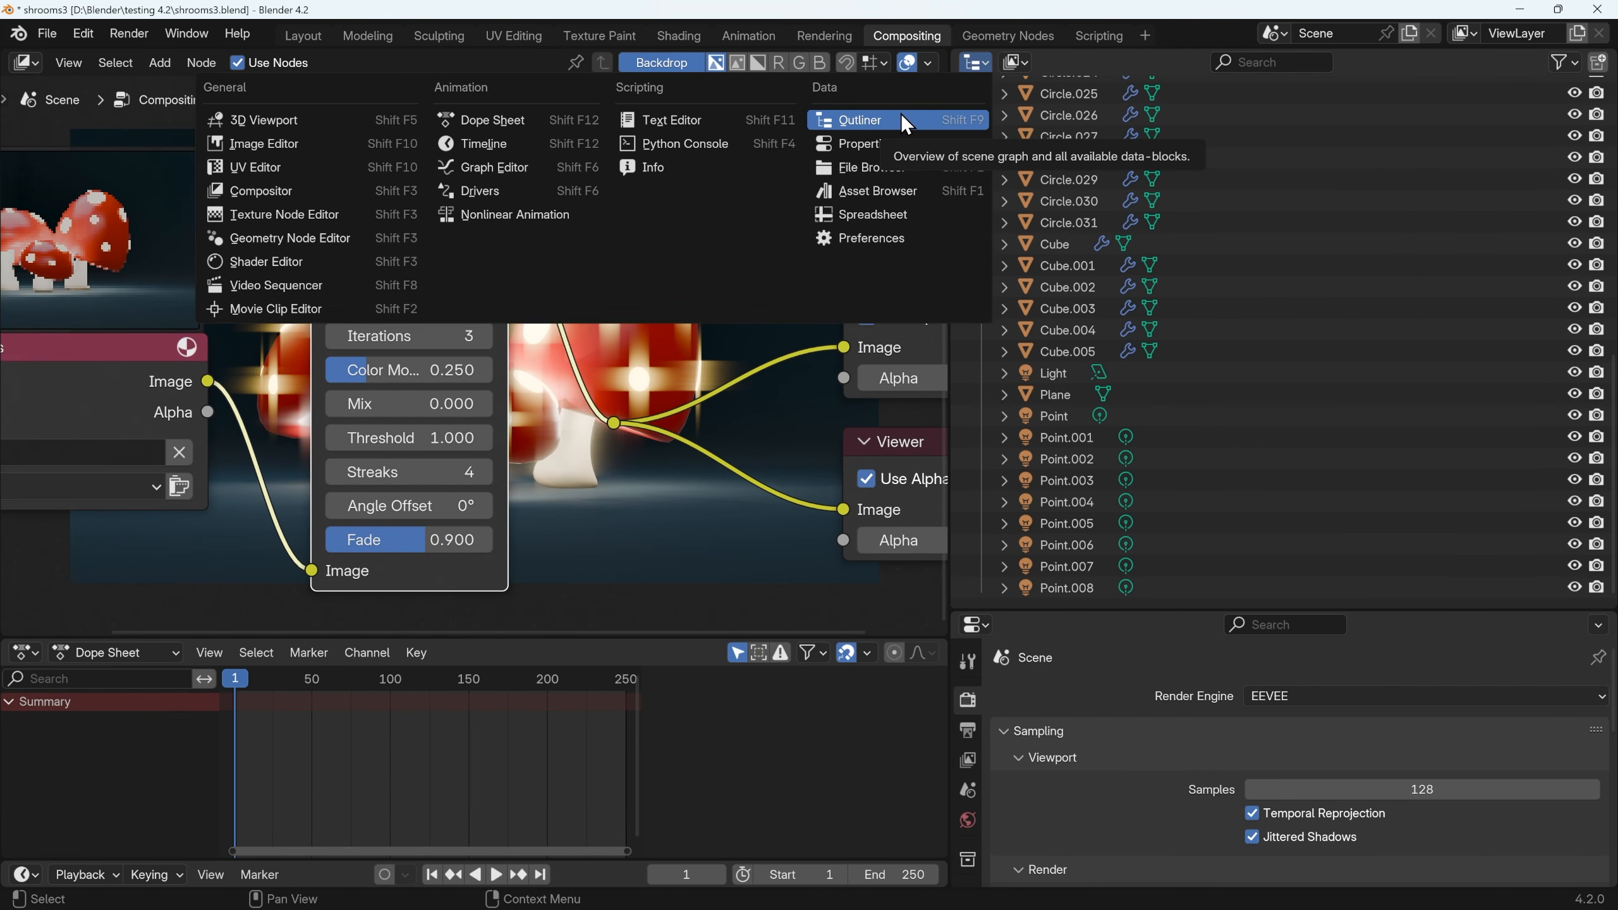
left_click(291, 142)
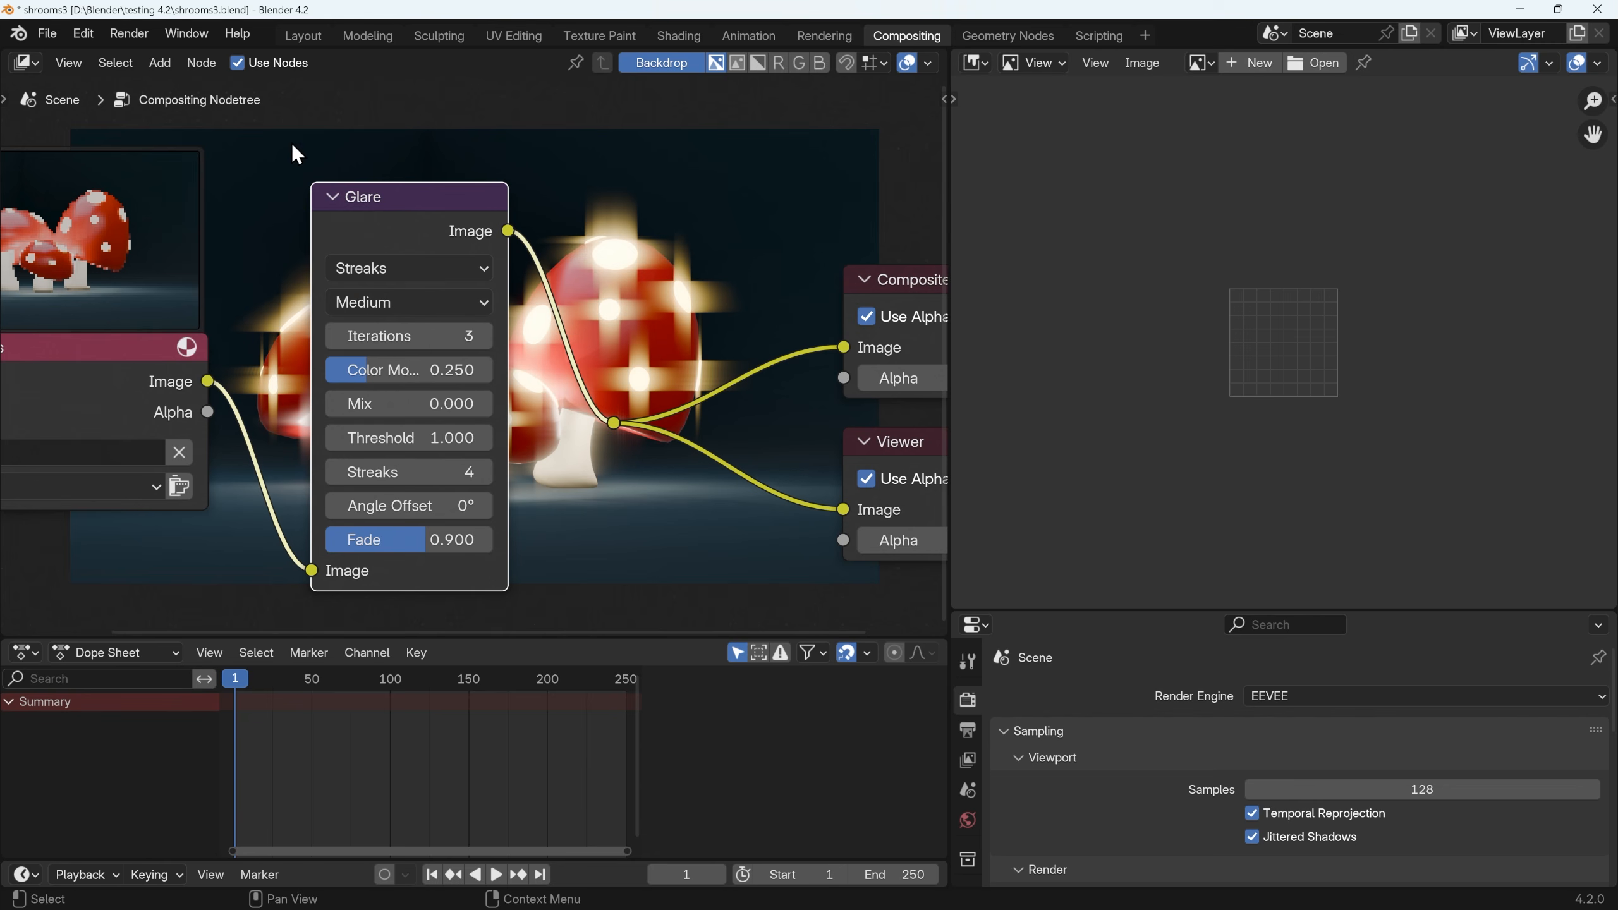
left_click(1208, 64)
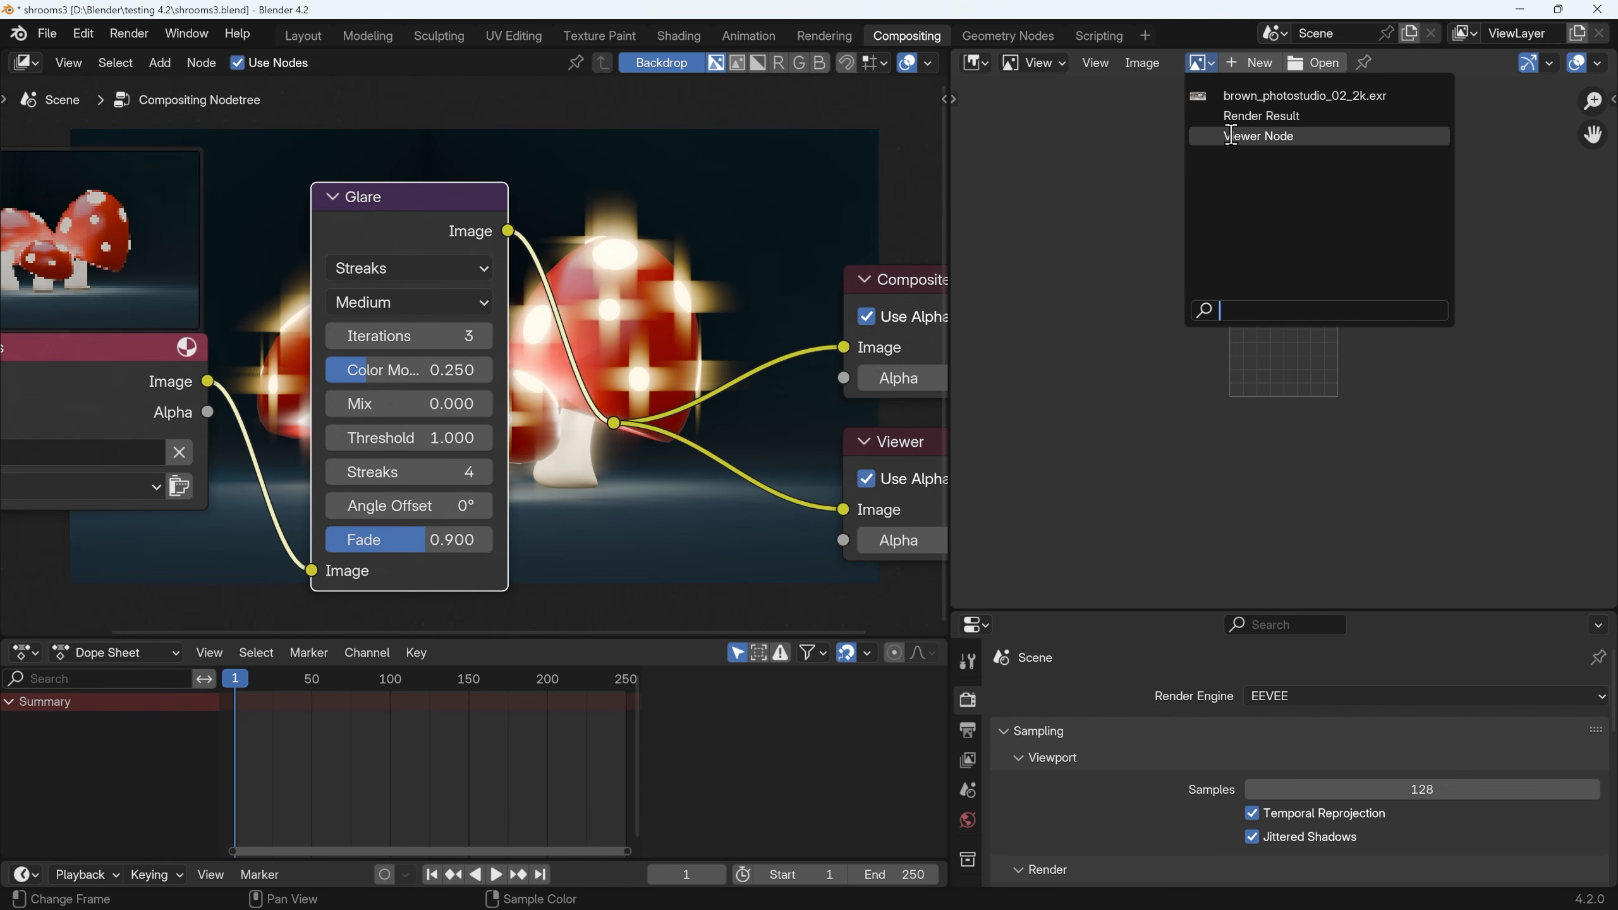
left_click(1258, 136)
scroll(732, 443, "down", 3)
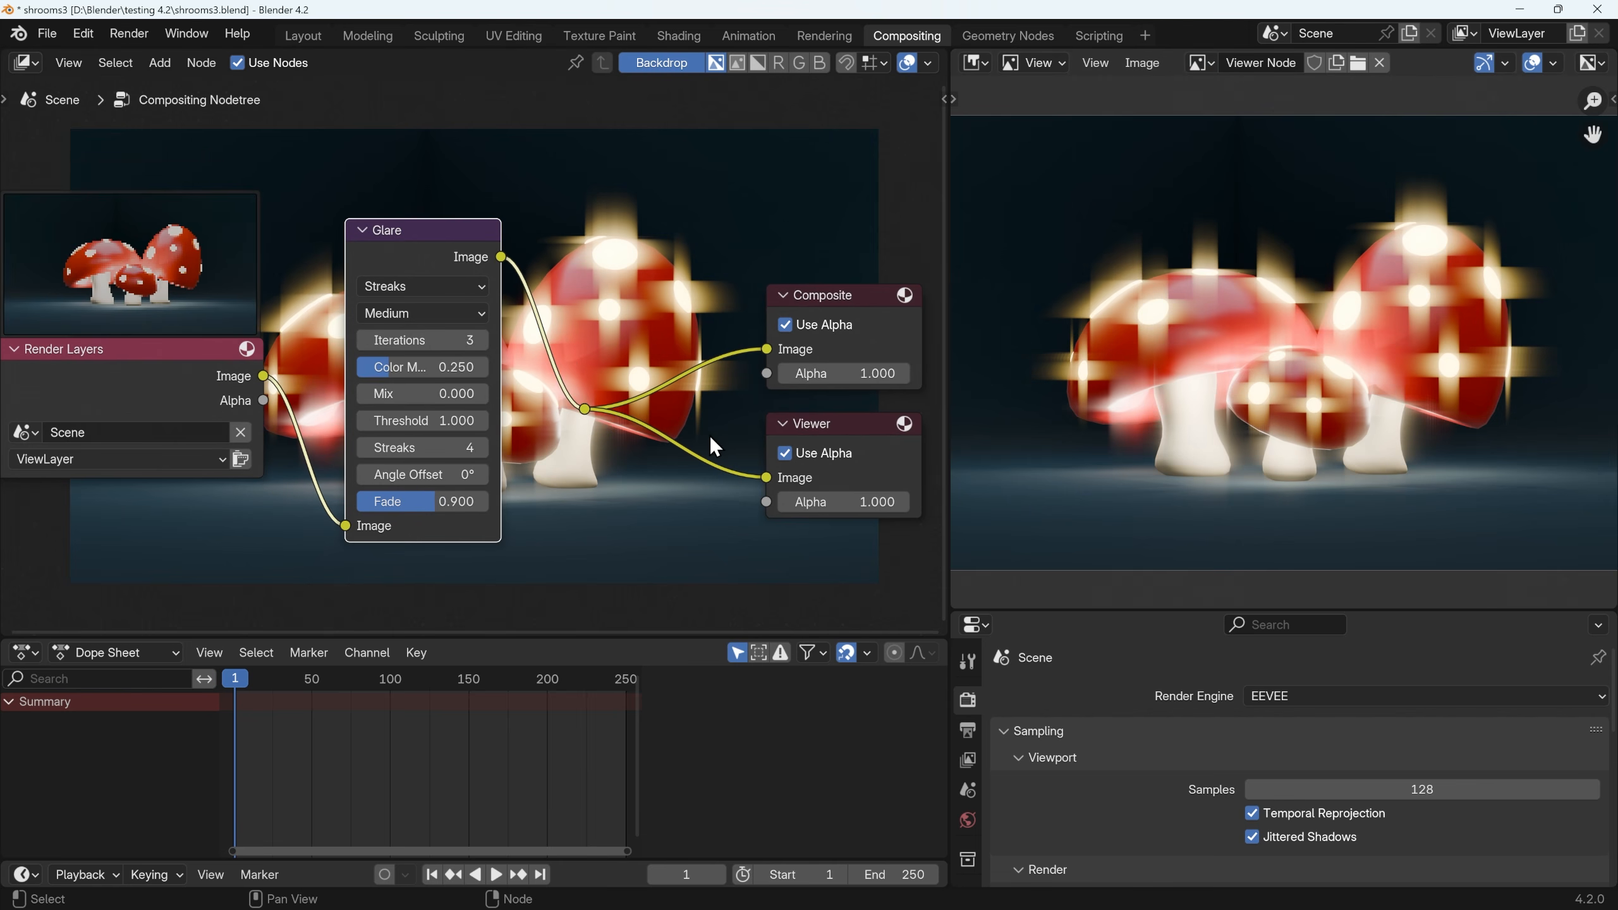
Step: Move the Composite, Viewer and Render Layers nodes closer to the Glare node so the tree fits the narrower editor
left_click_drag(723, 274, 895, 499)
left_click_drag(841, 426, 722, 422)
middle_click_drag(561, 459, 625, 458)
scroll(611, 453, "up", 2)
left_click_drag(211, 348, 254, 349)
left_click_drag(771, 309, 747, 296)
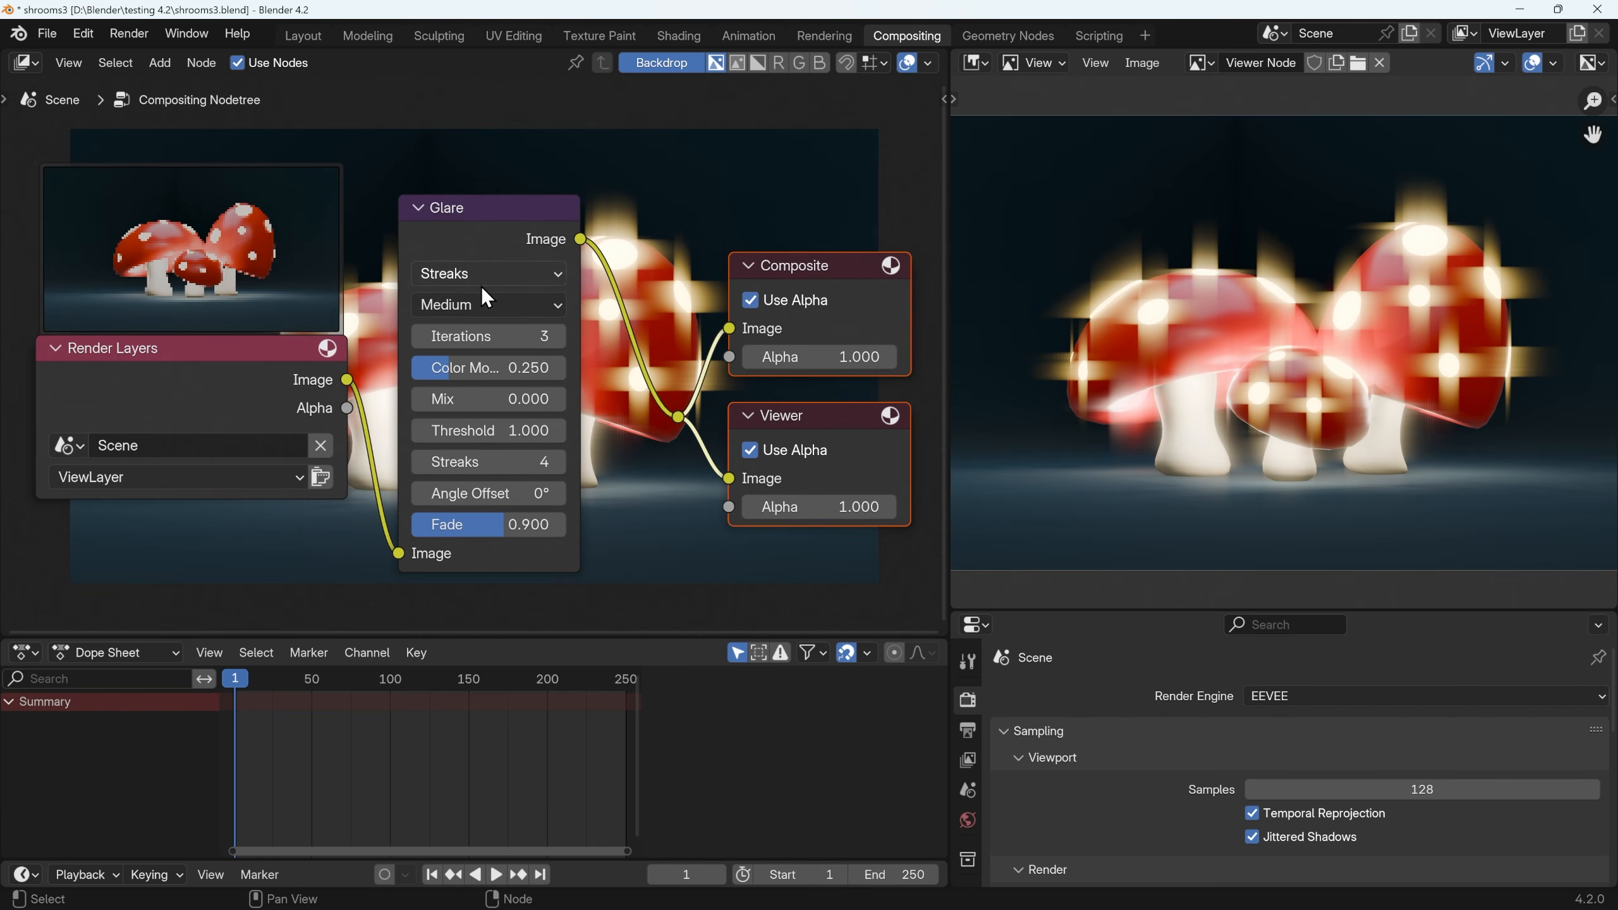
Step: Set the Glare node's type to Bloom
left_click(483, 277)
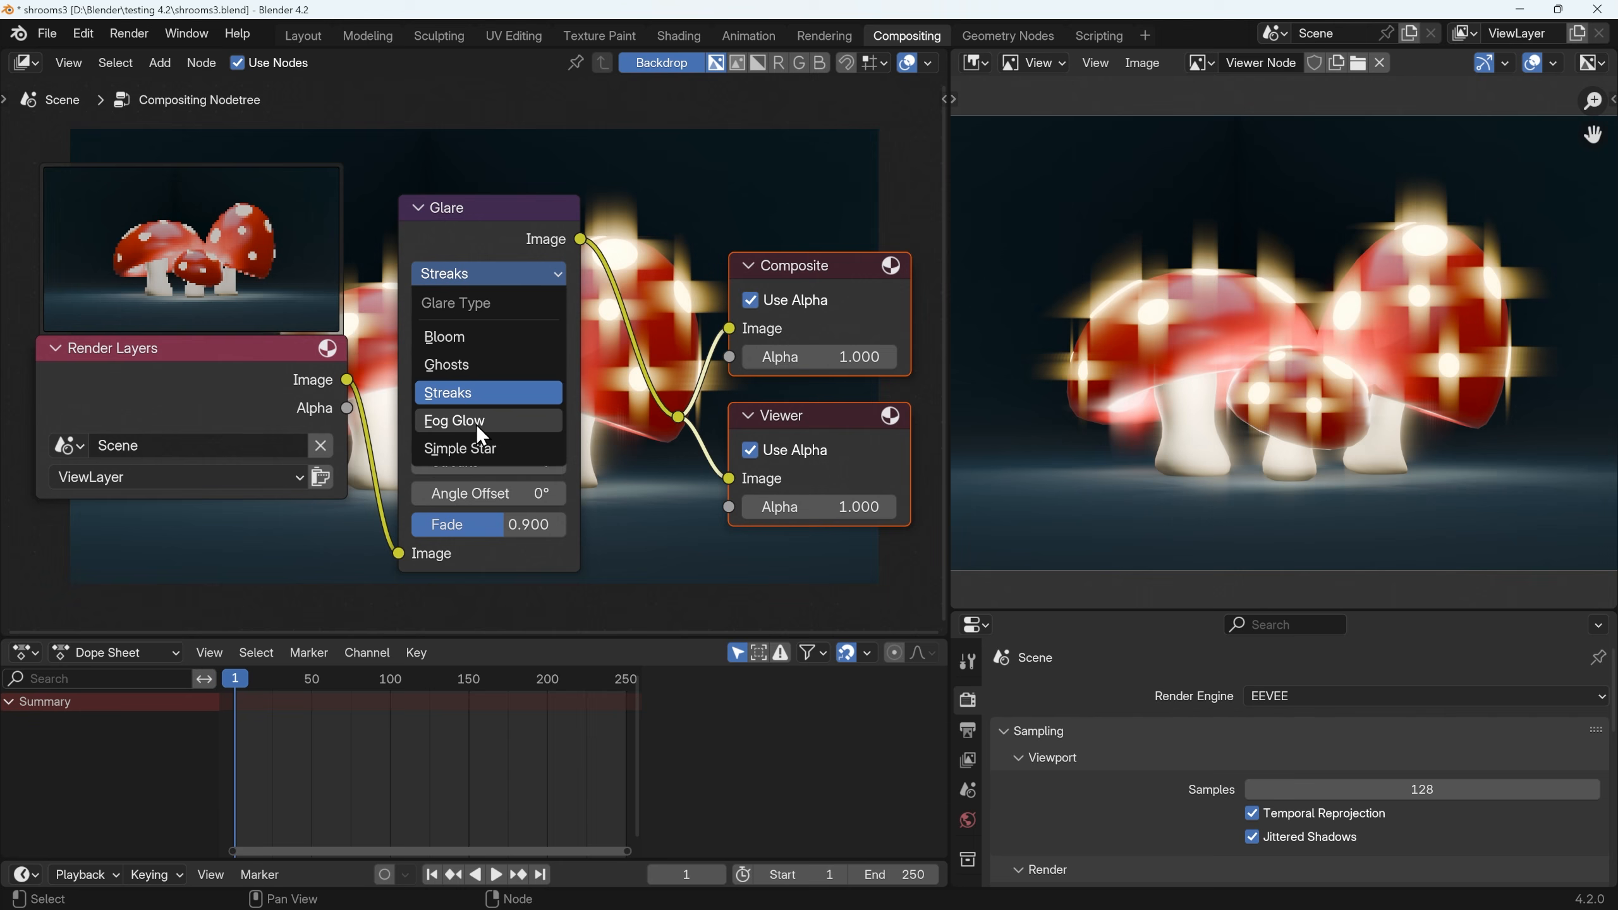
left_click(458, 336)
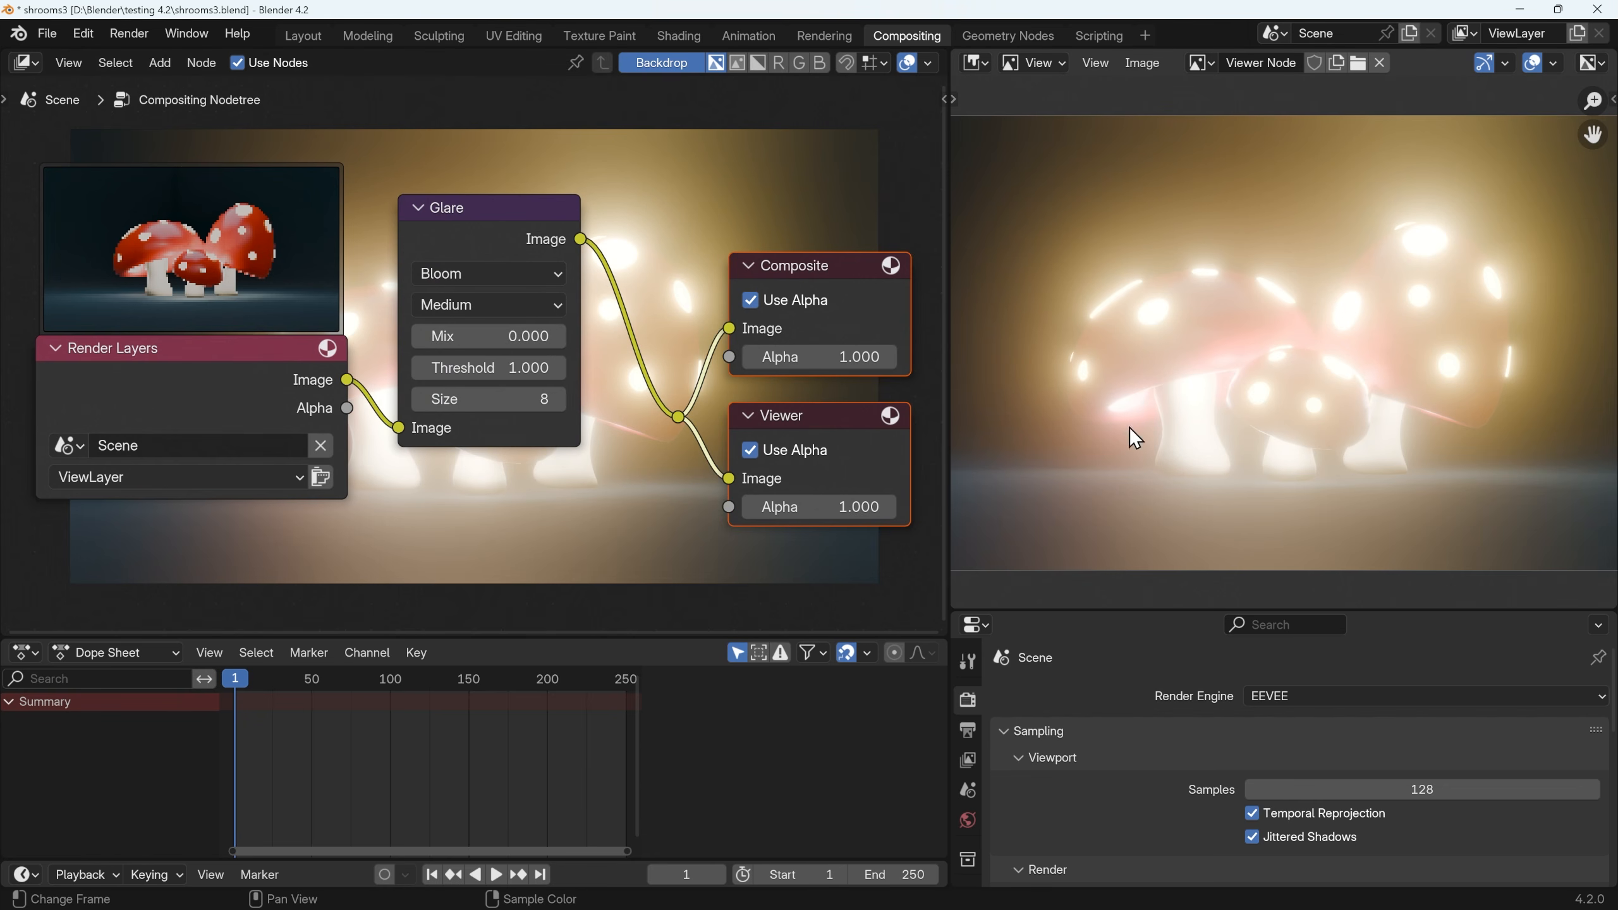
Step: Set the Bloom Glare node's size to 3 and its threshold to 8
left_click_drag(499, 404, 459, 404)
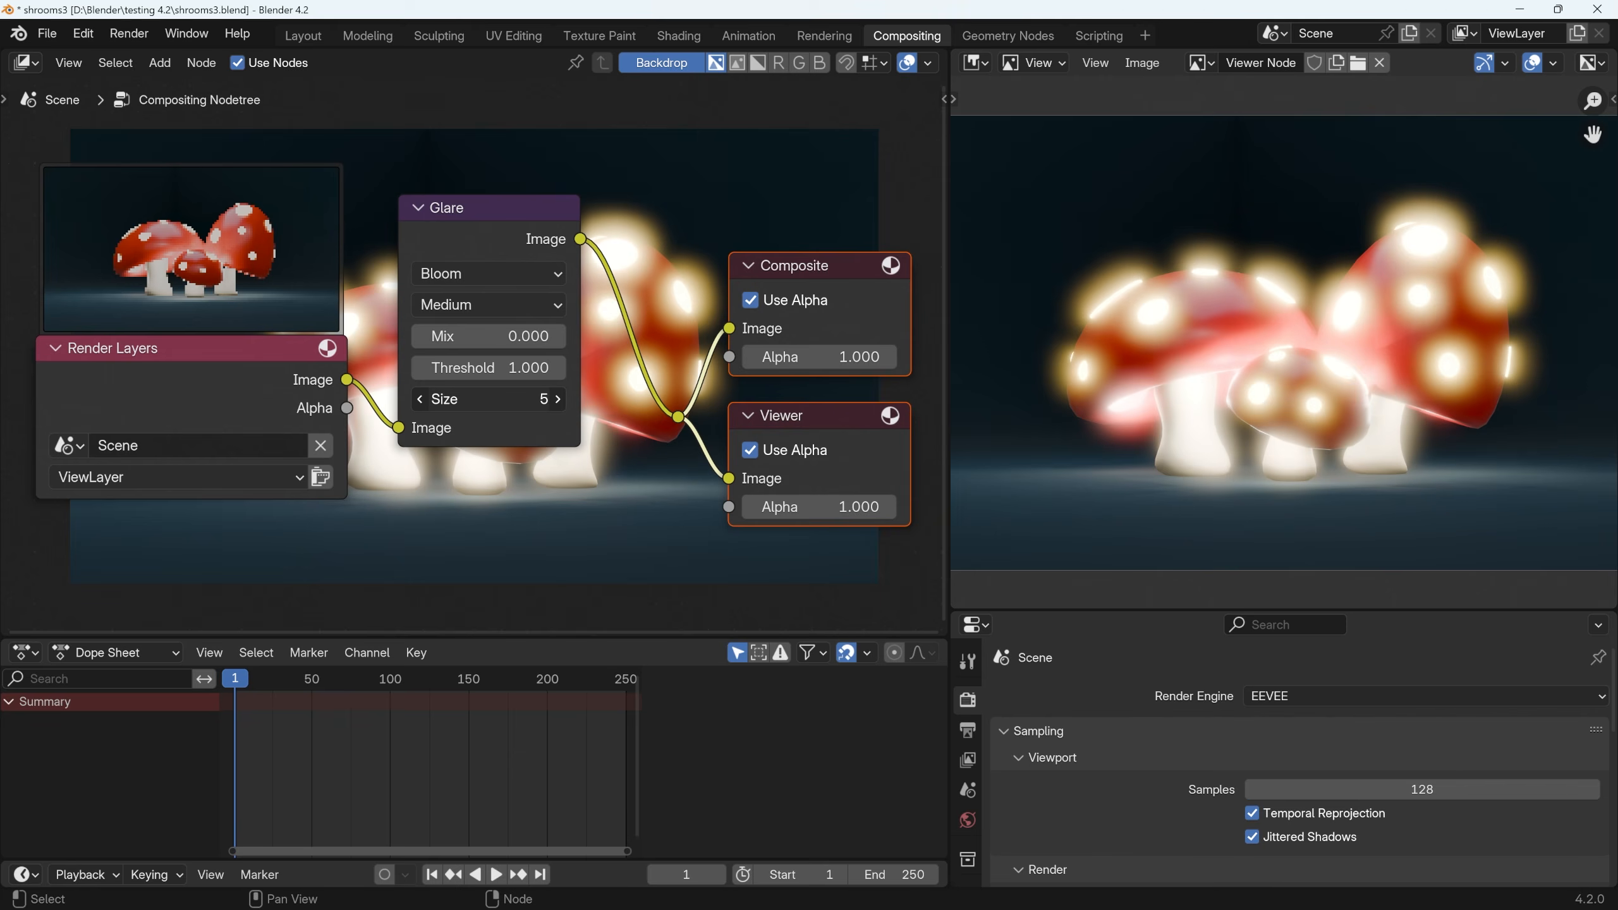
left_click_drag(459, 404, 449, 404)
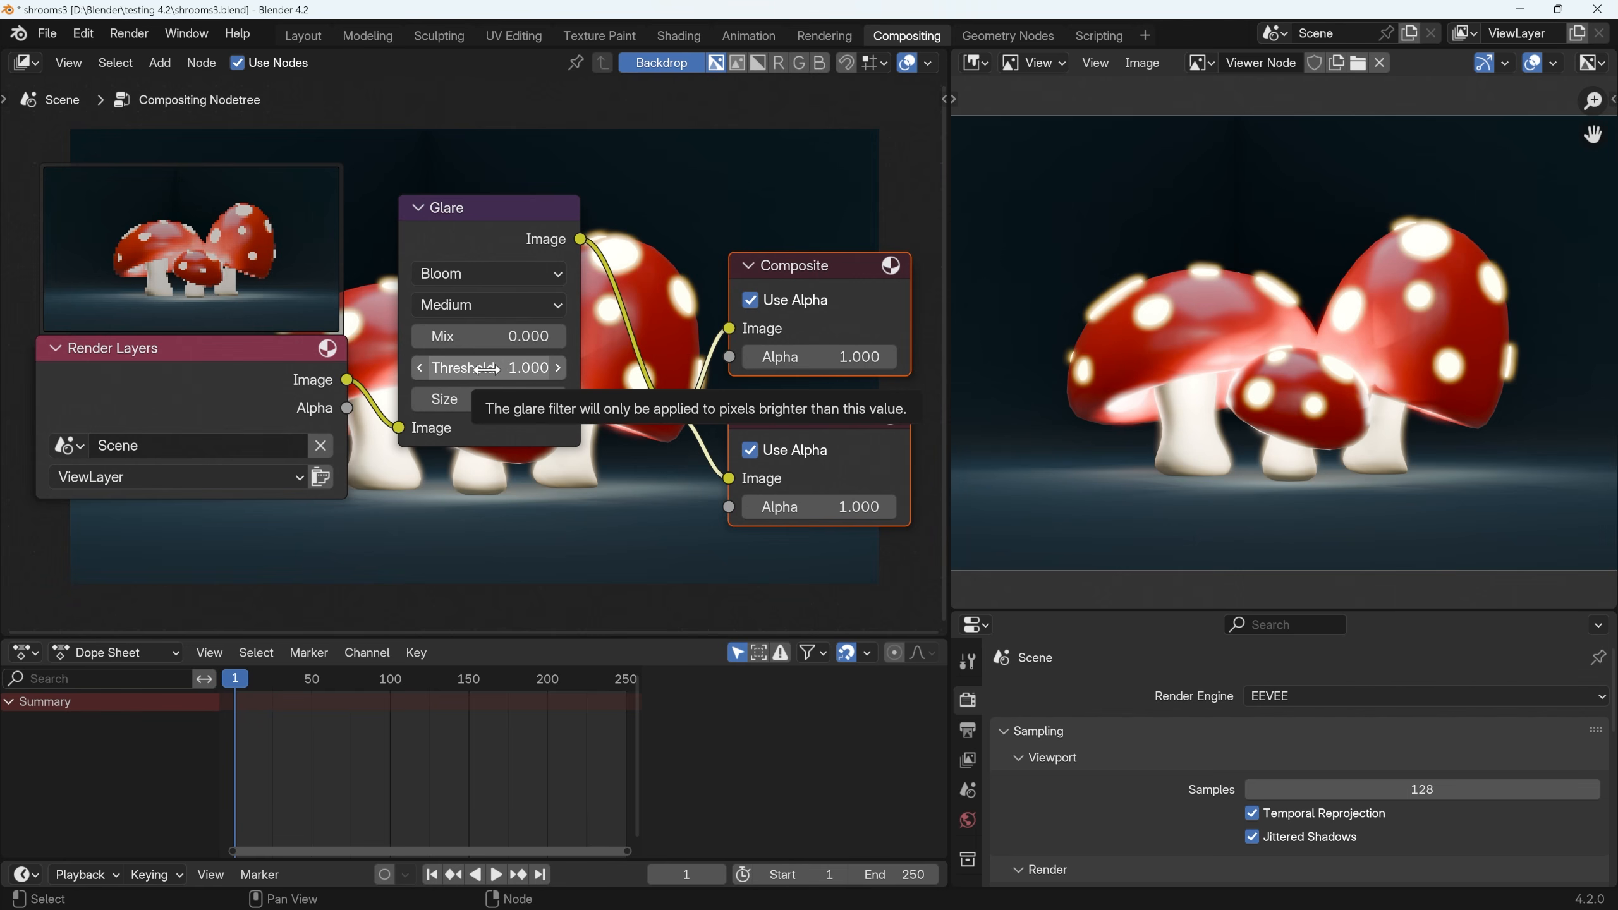
left_click_drag(491, 369, 580, 369)
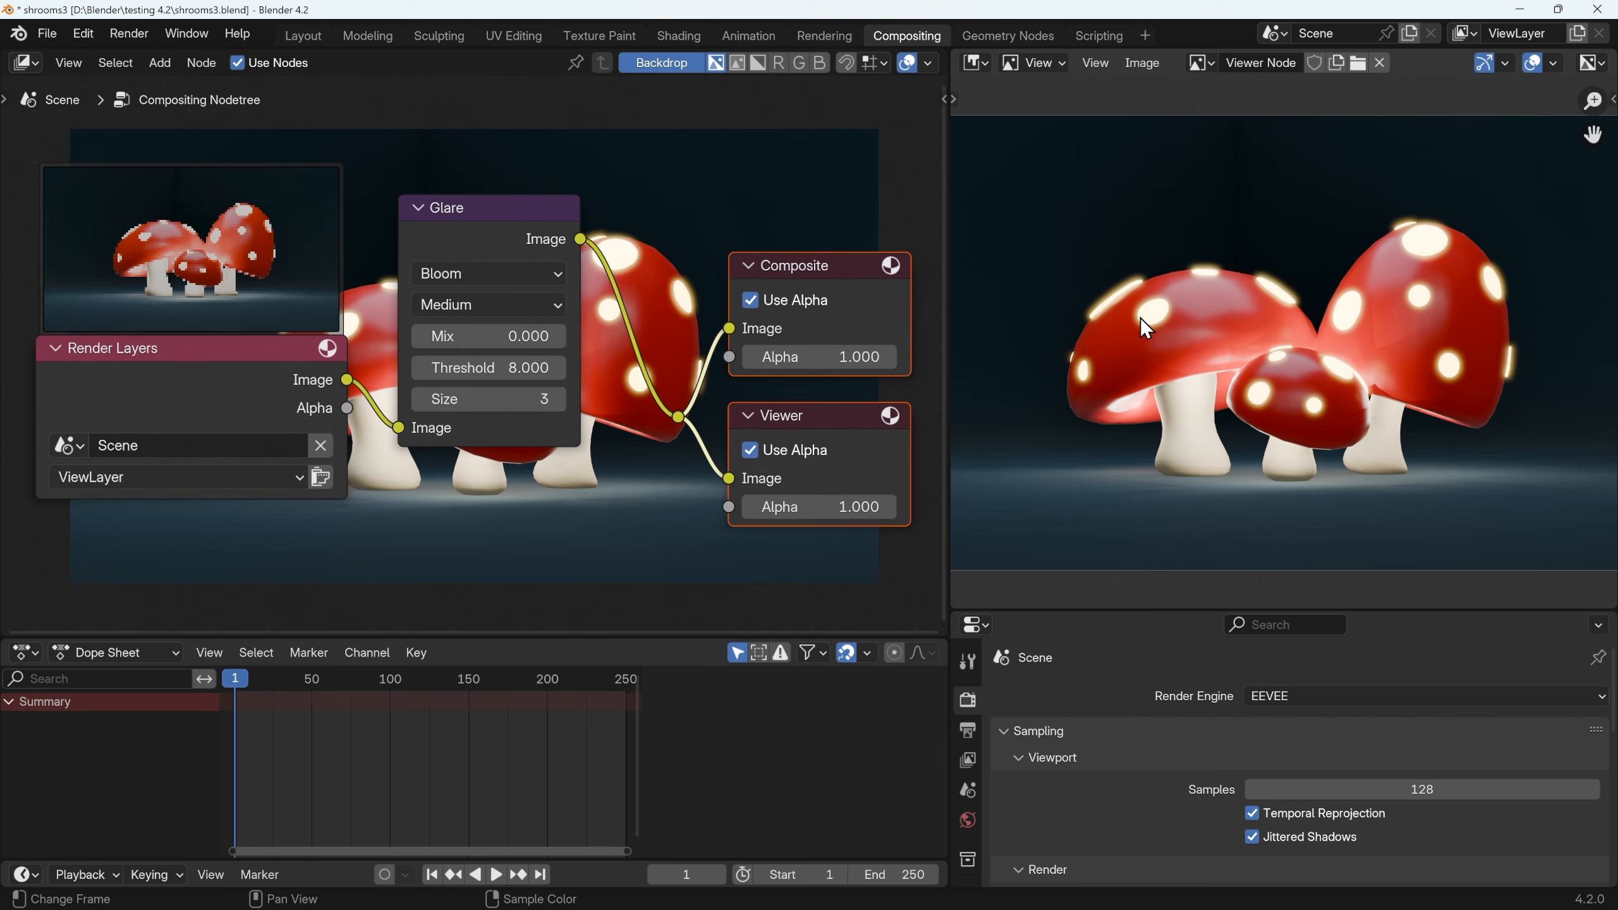
Step: Switch the Glare node to Fog Glow with High quality and set its size to 9
left_click(484, 274)
left_click(483, 420)
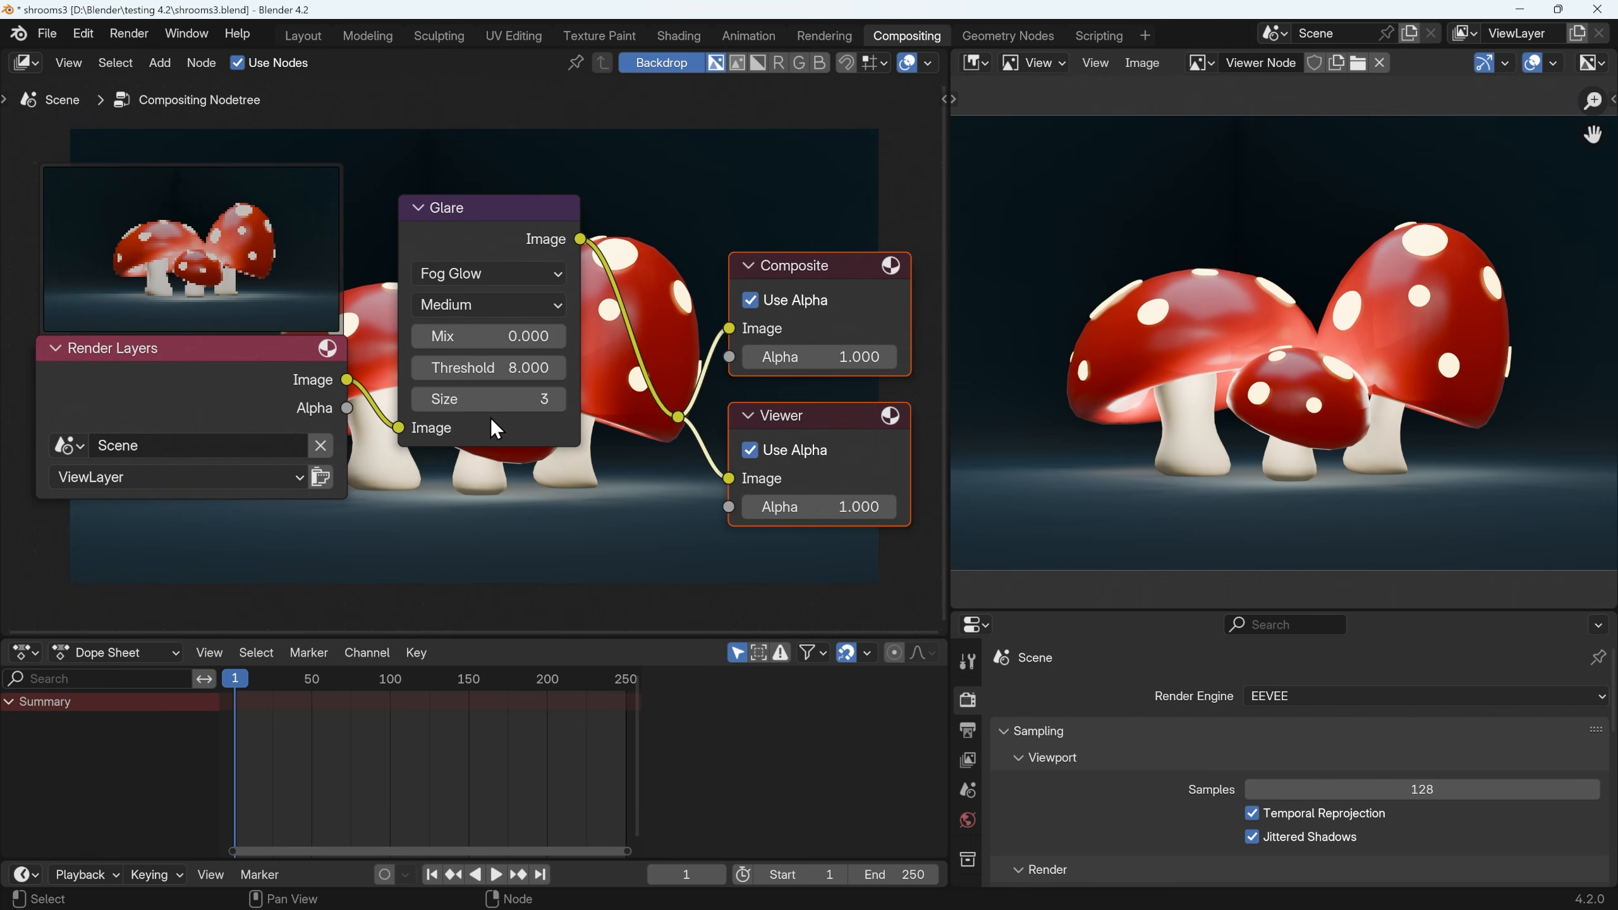
left_click(500, 305)
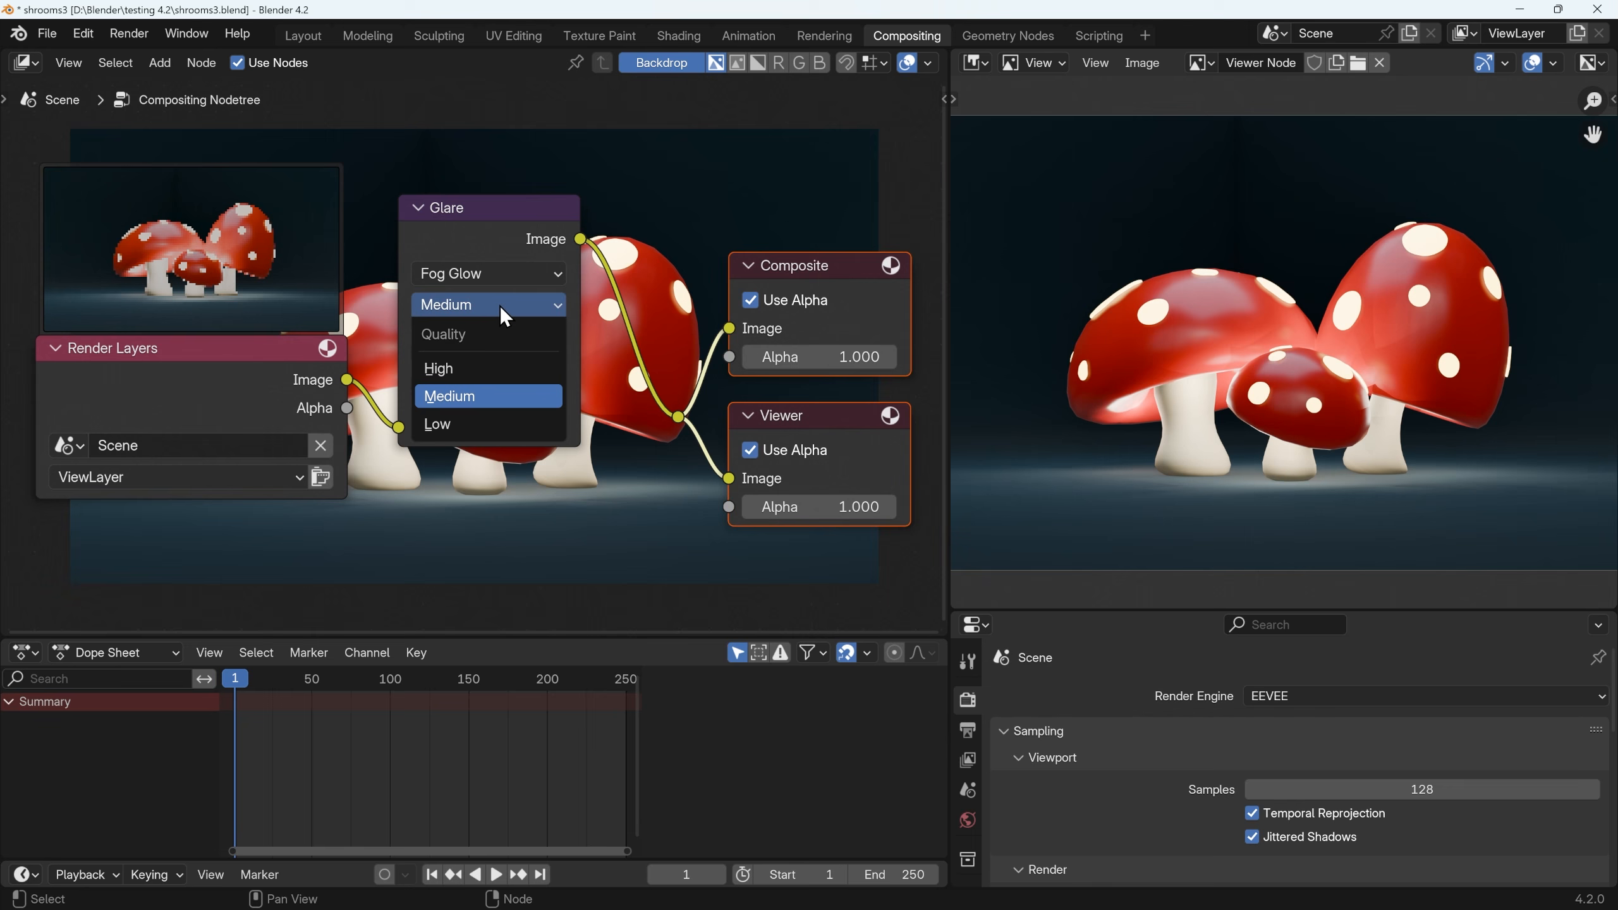
left_click(458, 371)
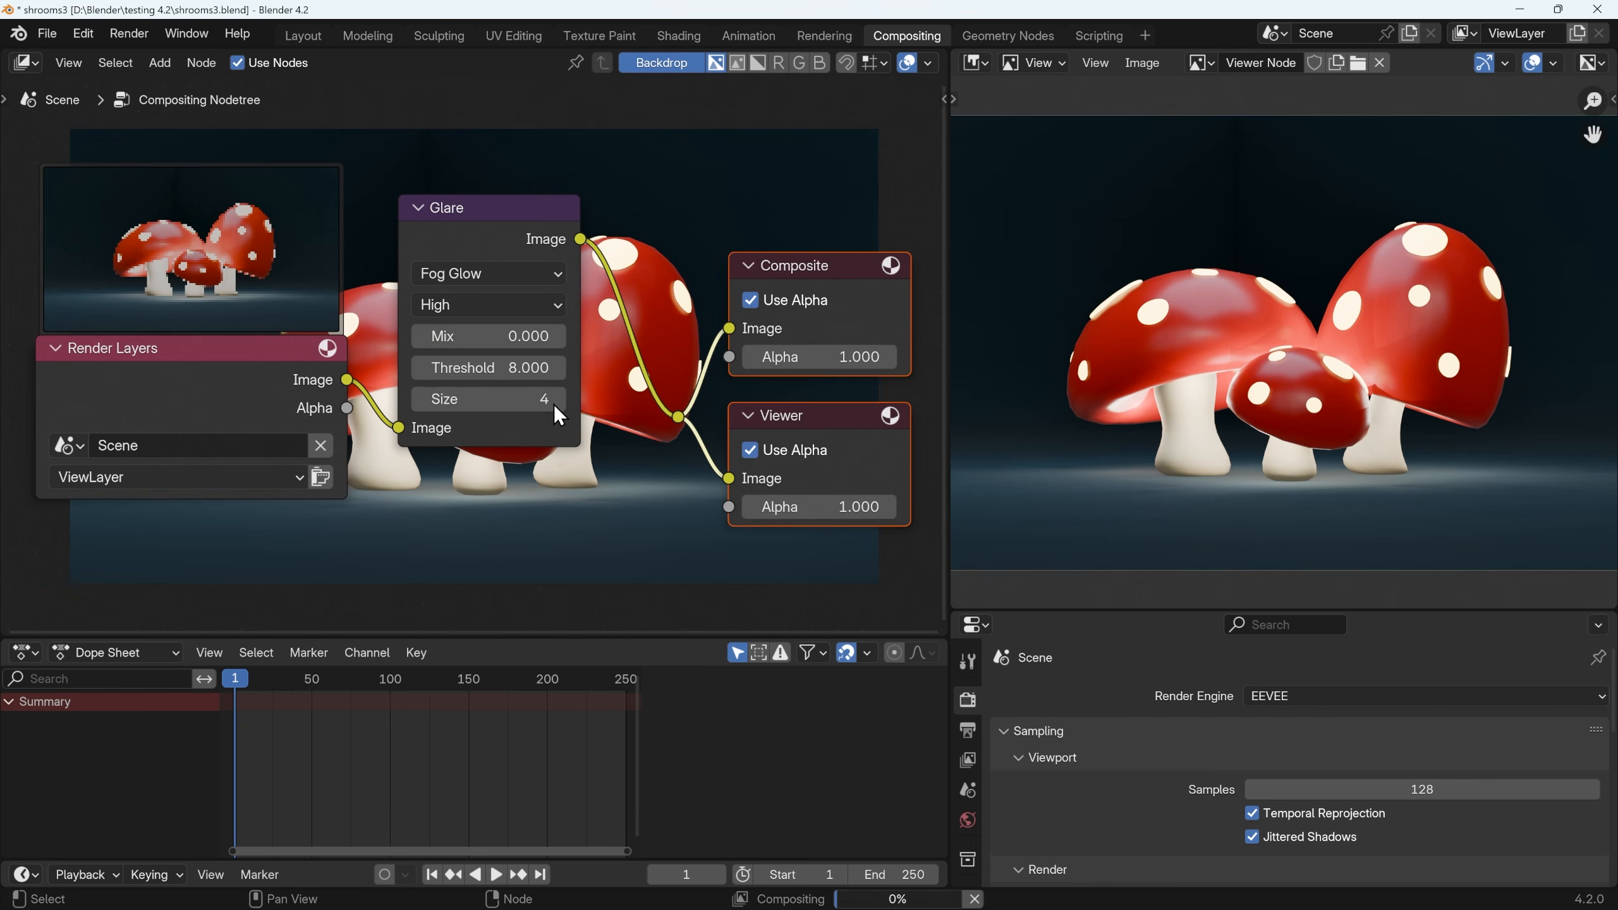
left_click_drag(554, 404, 618, 404)
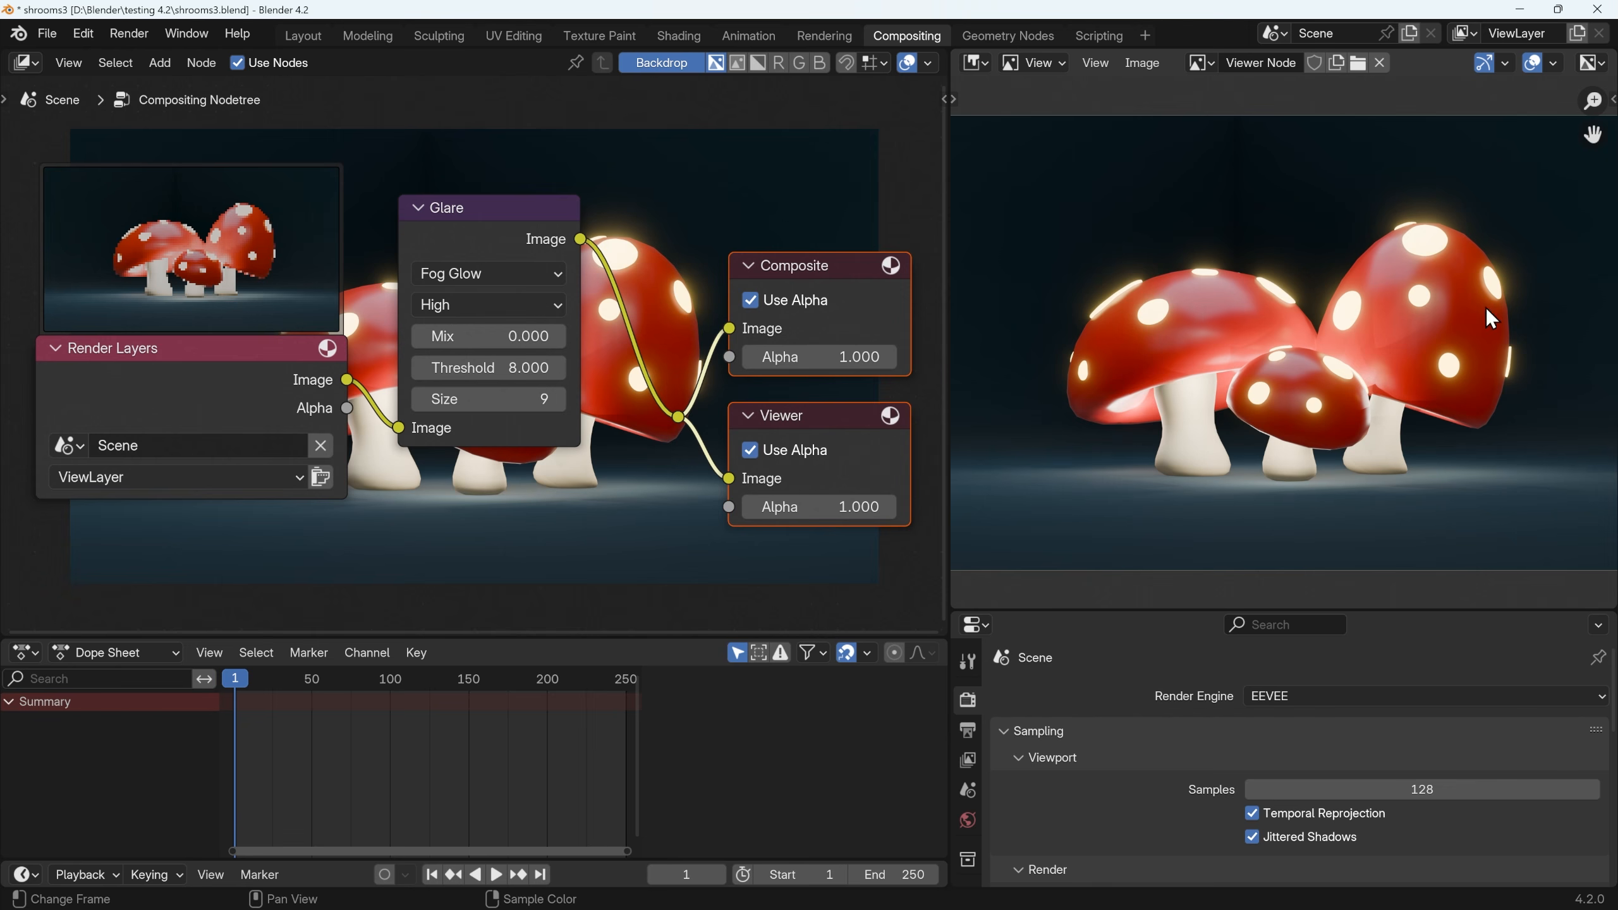
Step: Duplicate the Glare node, place the copy below the original, and link the Render Layers image output to it
scroll(545, 331, "down", 2)
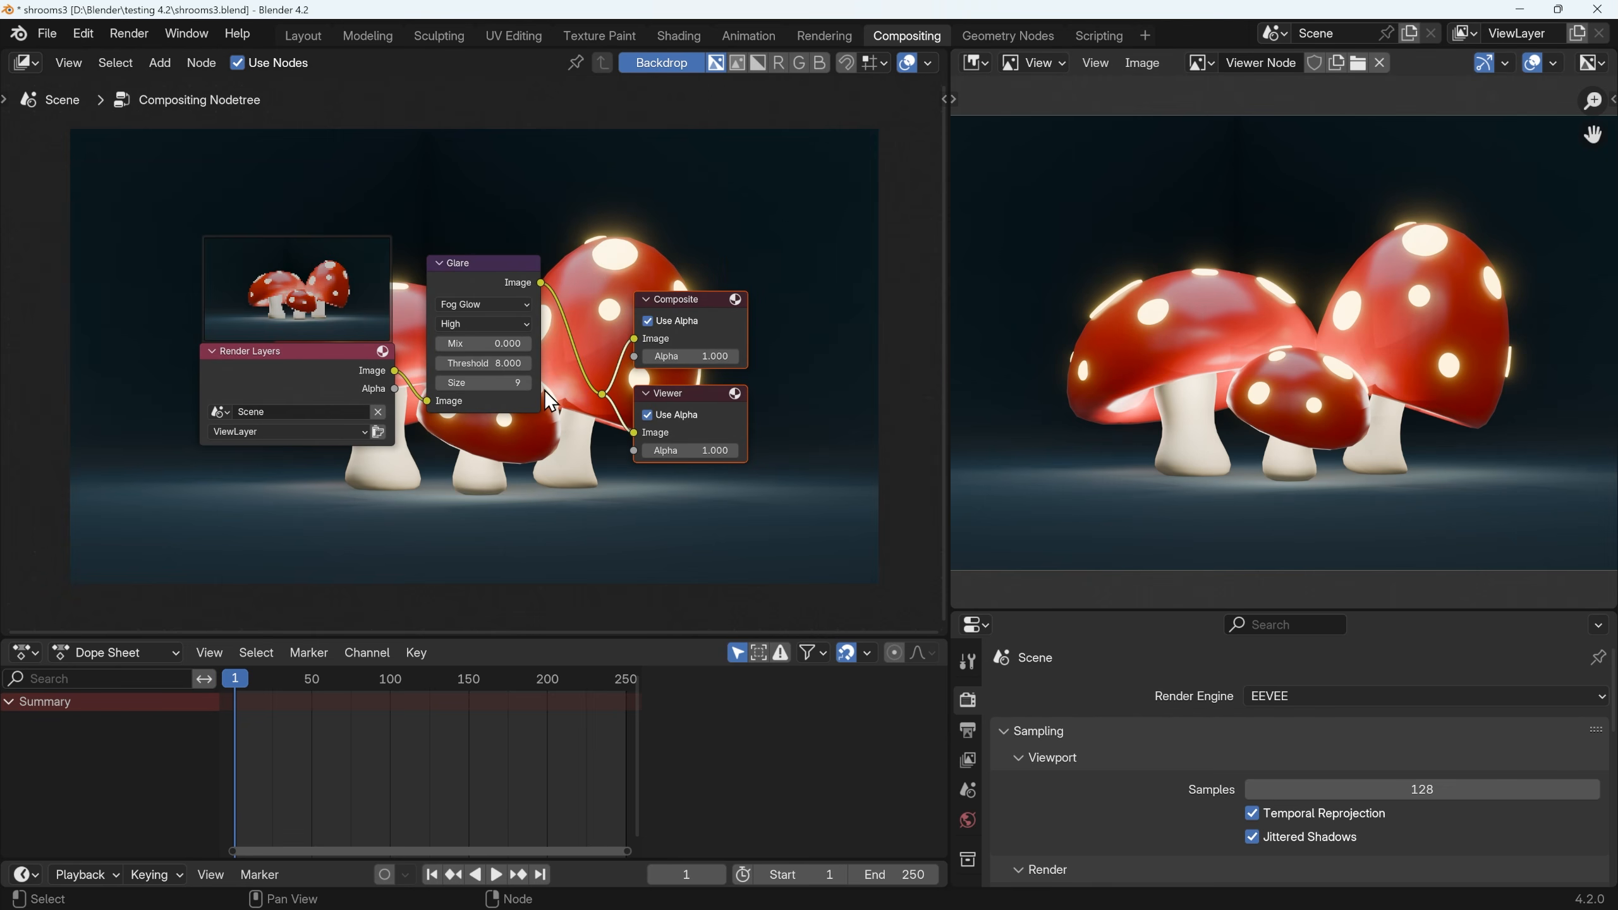
middle_click_drag(543, 389, 536, 301)
left_click(483, 191)
key("shift+d")
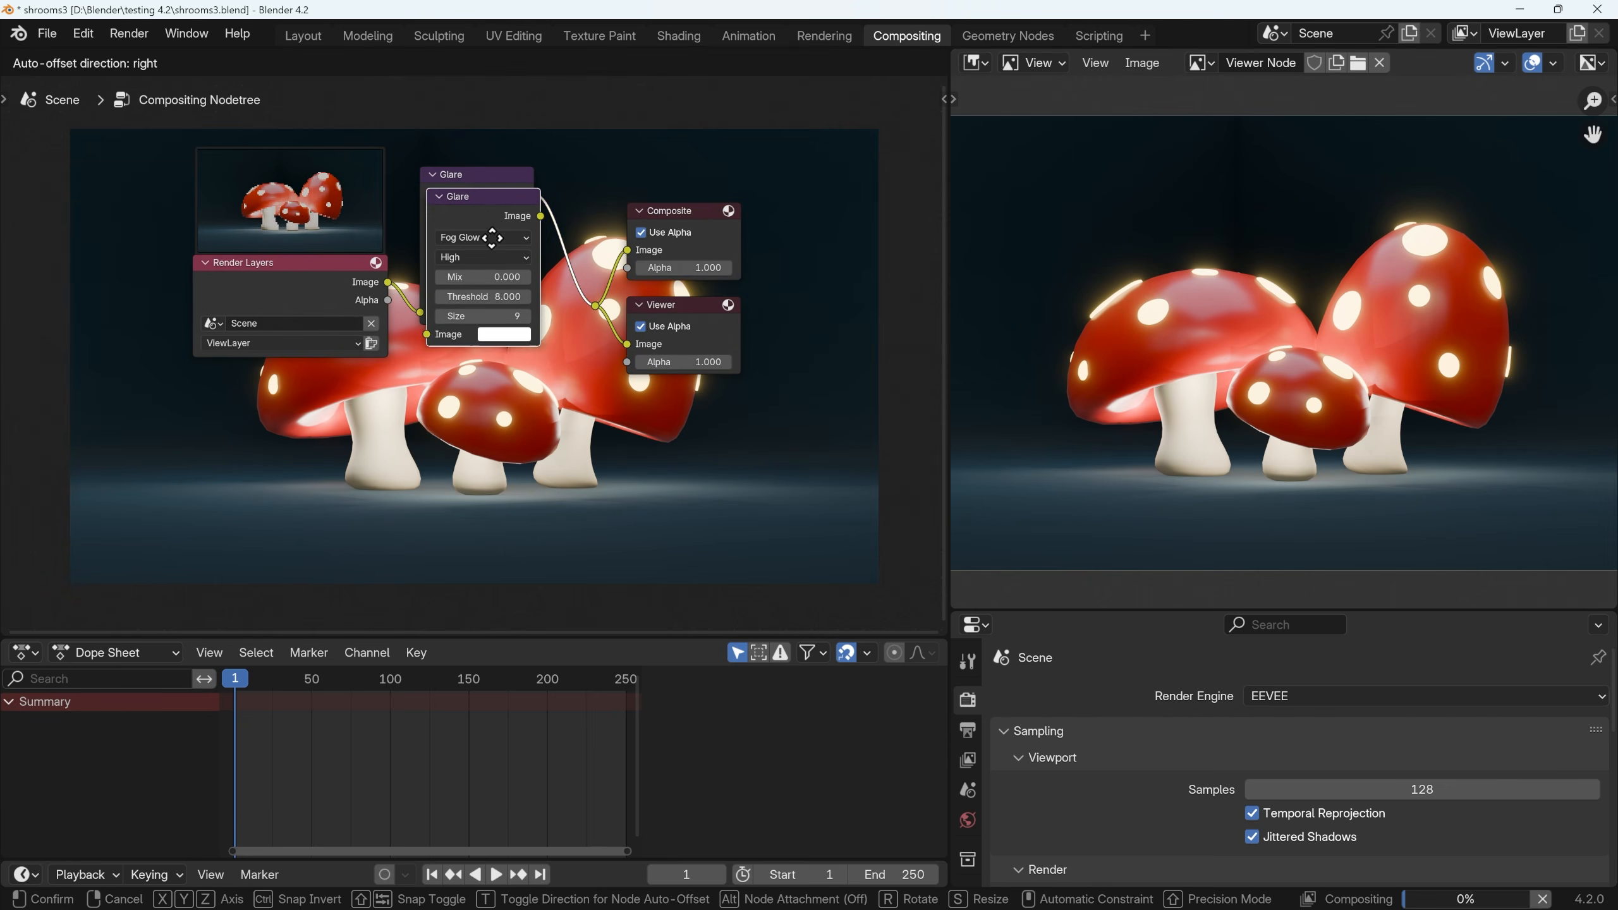
left_click(488, 402)
left_click_drag(386, 283, 446, 478)
Step: Set the lower Glare node to Bloom with size 3 and connect it to the Viewer
left_click(477, 401)
left_click(452, 439)
left_click(478, 364, "ctrl+shift")
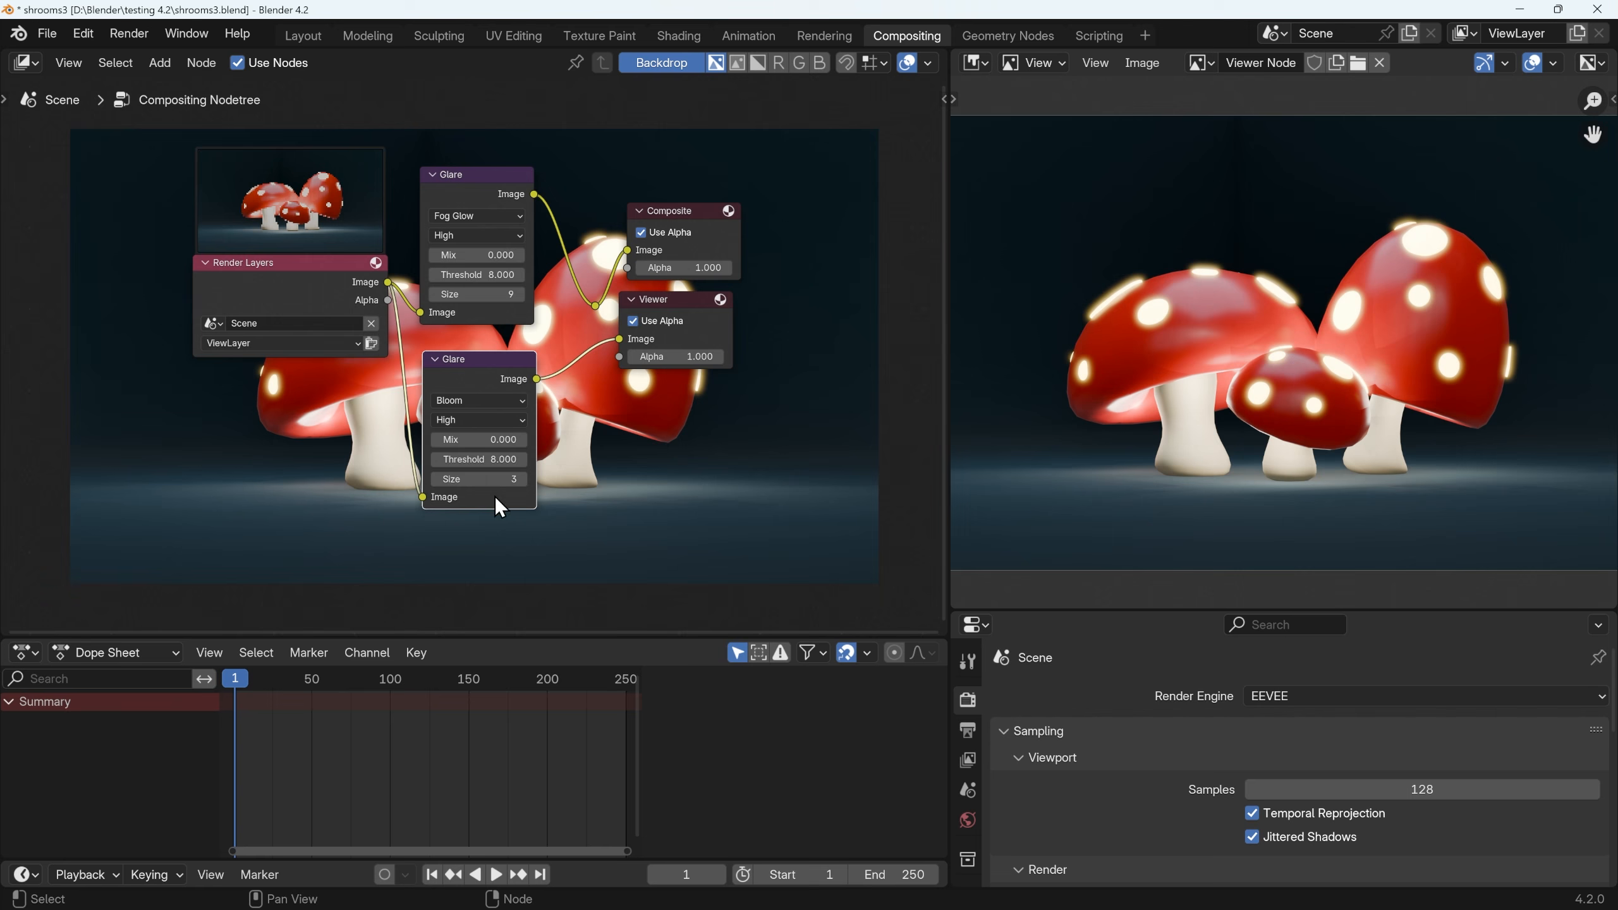
Step: Set the Fog Glow node's threshold to 2.8 and switch the Viewer between both Glare nodes to compare them, ending on Fog Glow
left_click(472, 175, "ctrl+shift")
left_click_drag(478, 275, 446, 275)
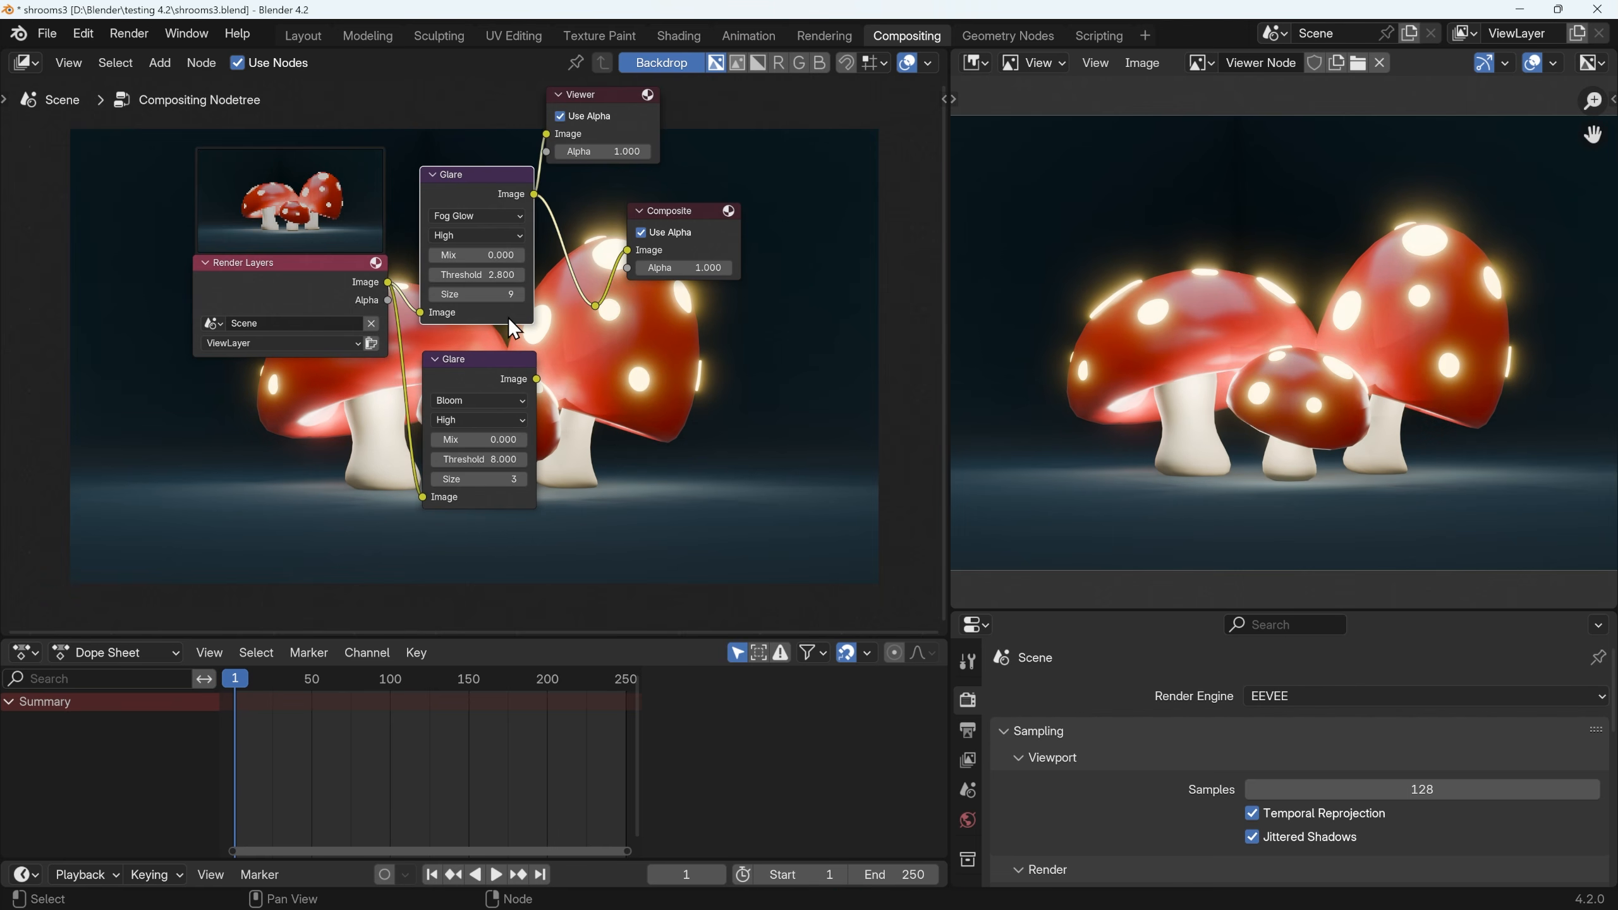
left_click(478, 359, "ctrl+shift")
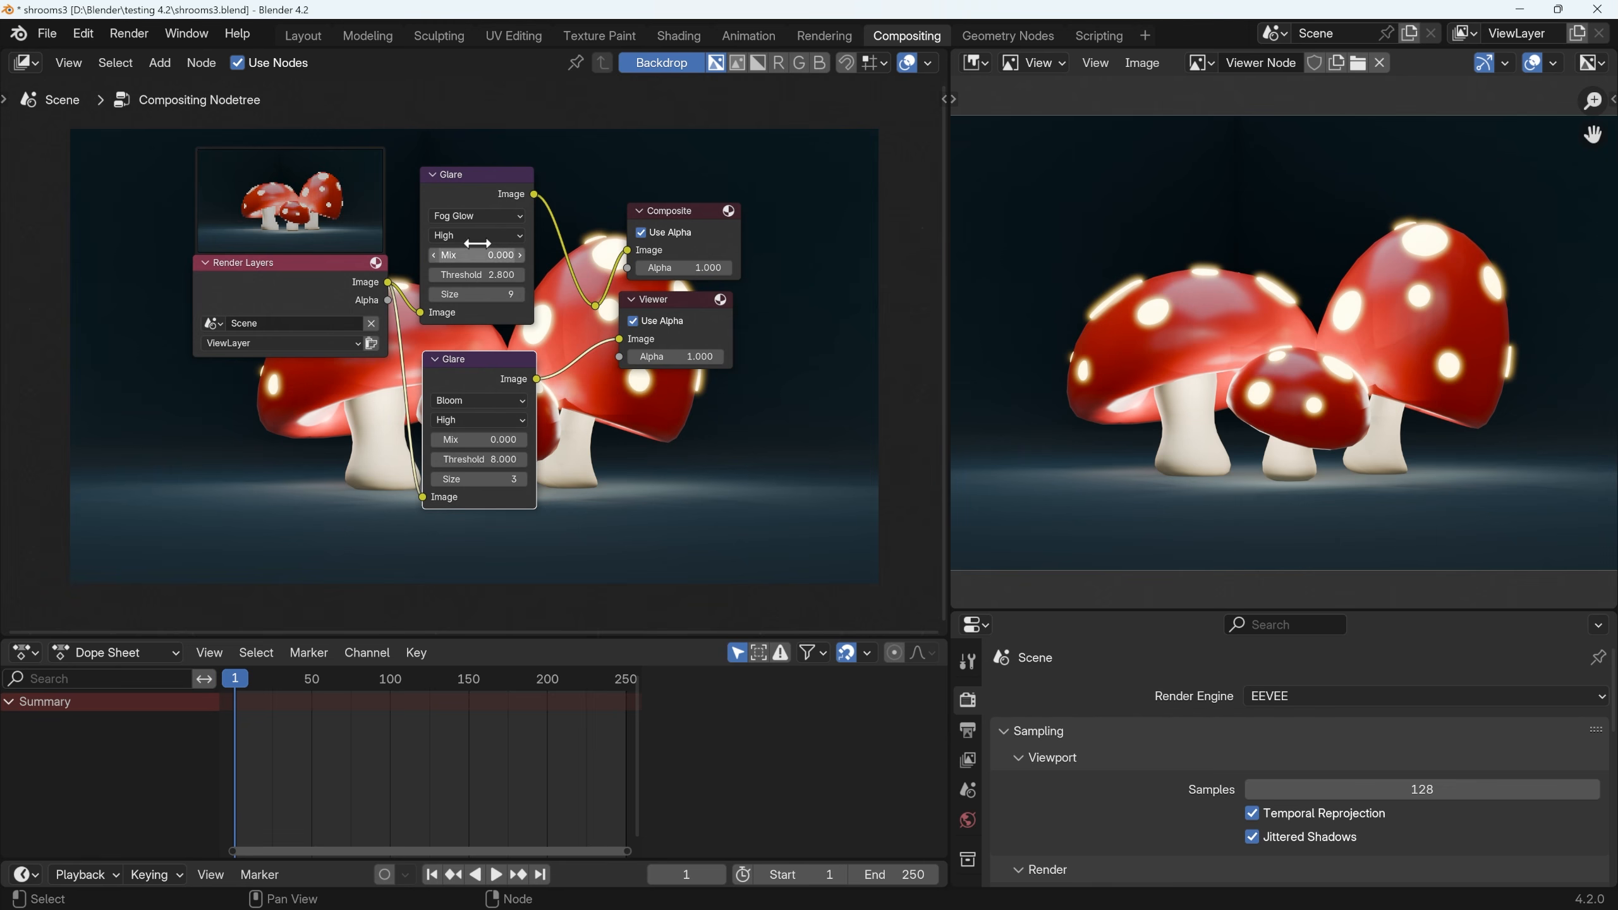
left_click(460, 173, "ctrl+shift")
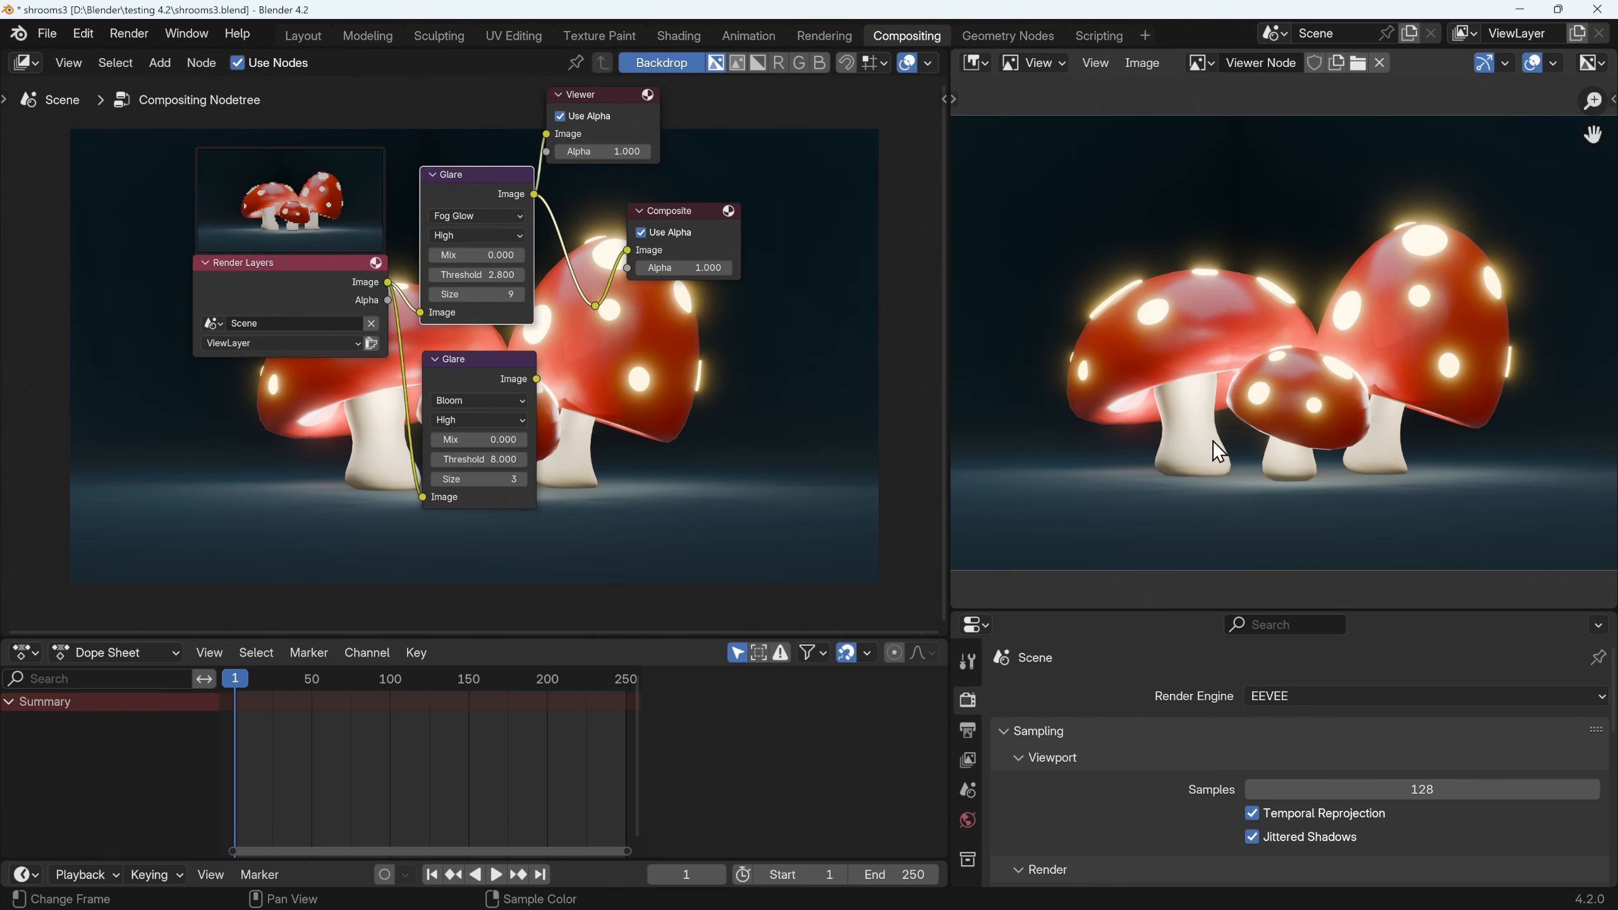
Step: Start saving the Viewer Node image from the Image Editor under a new file name
left_click(1140, 63)
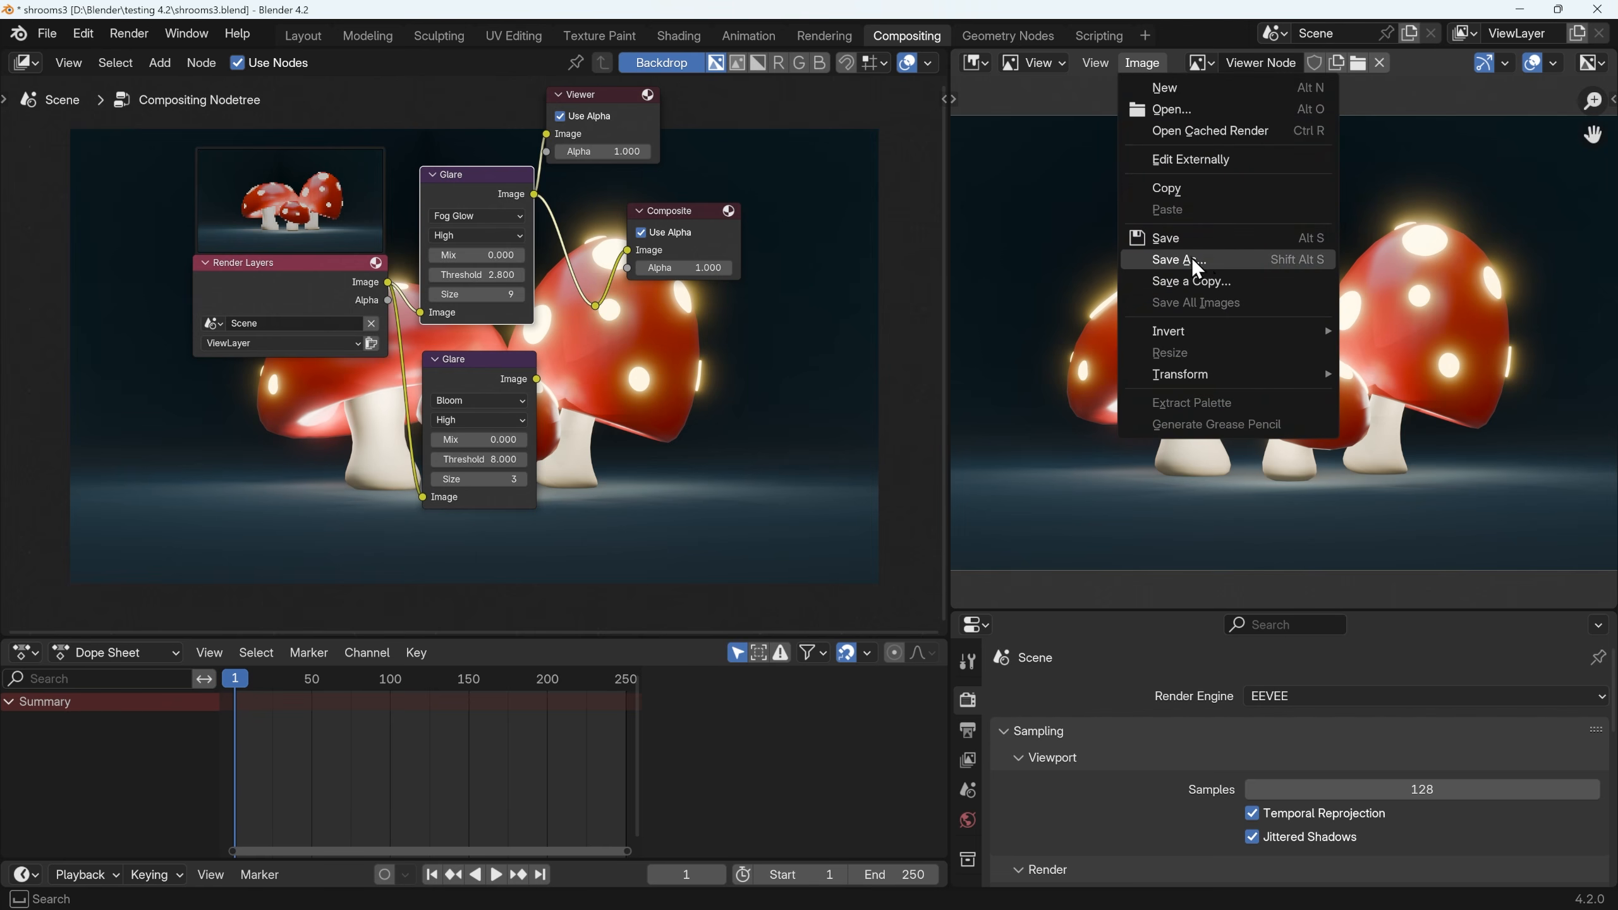